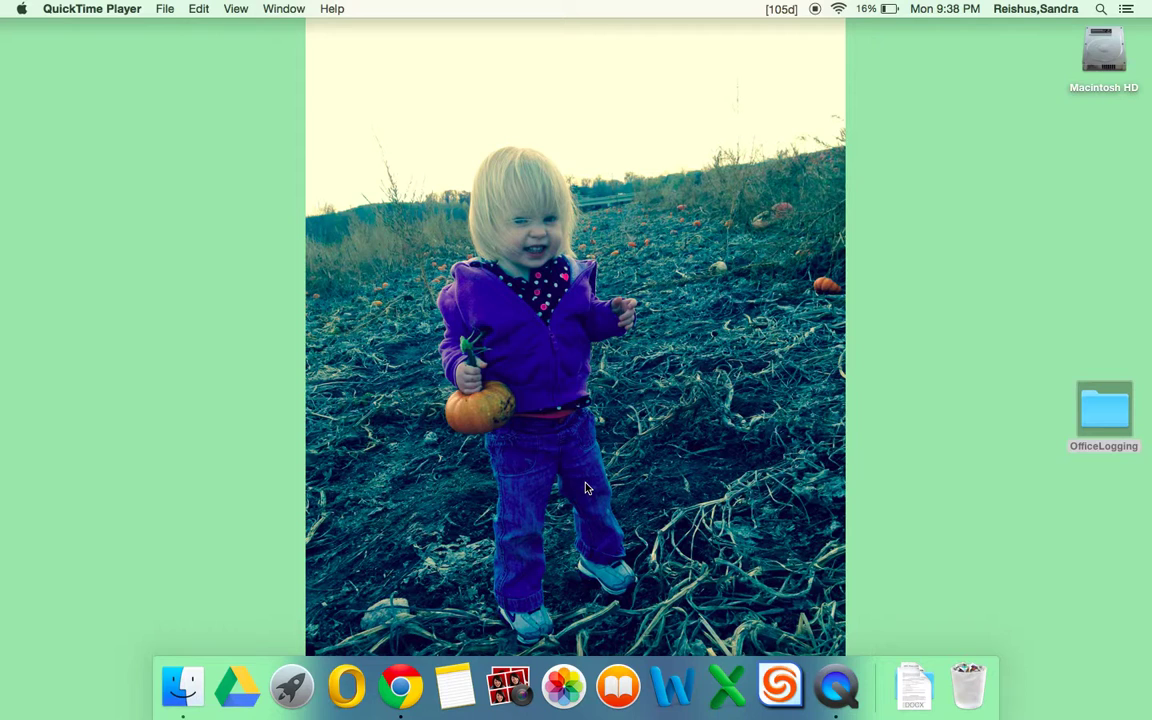
Search Google for 'shakopee schools' in Chrome and open the Shakopee High School sitelink.
left_click(398, 680)
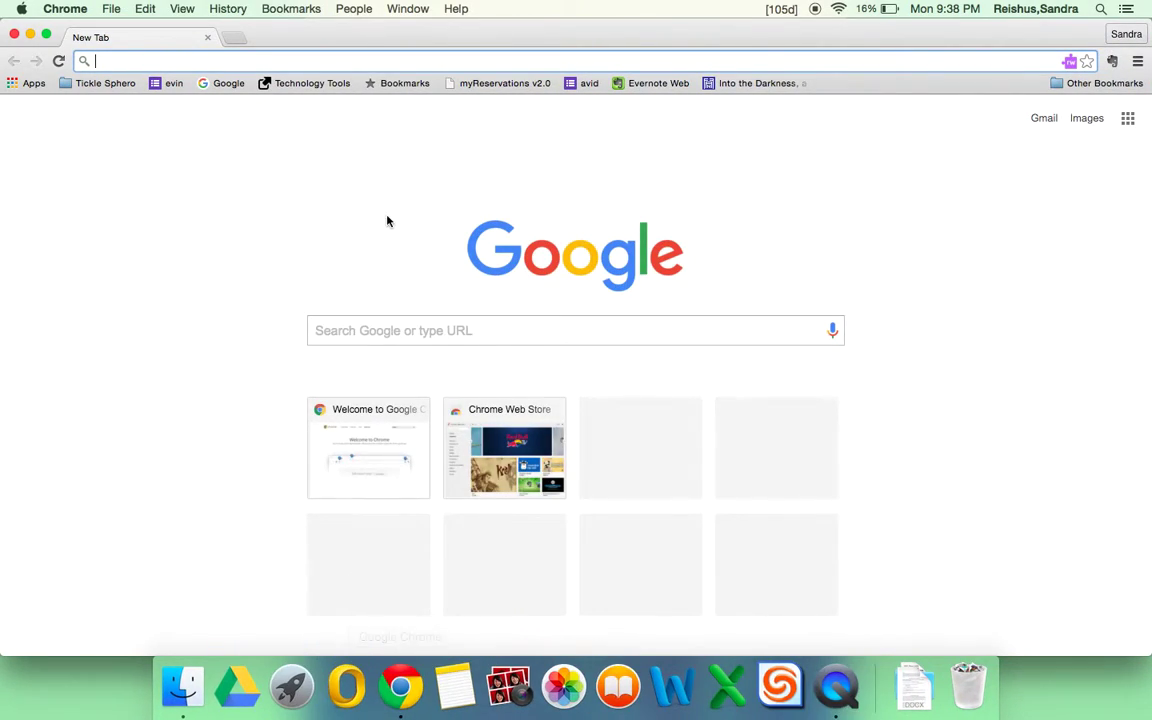
type("shakopee schools")
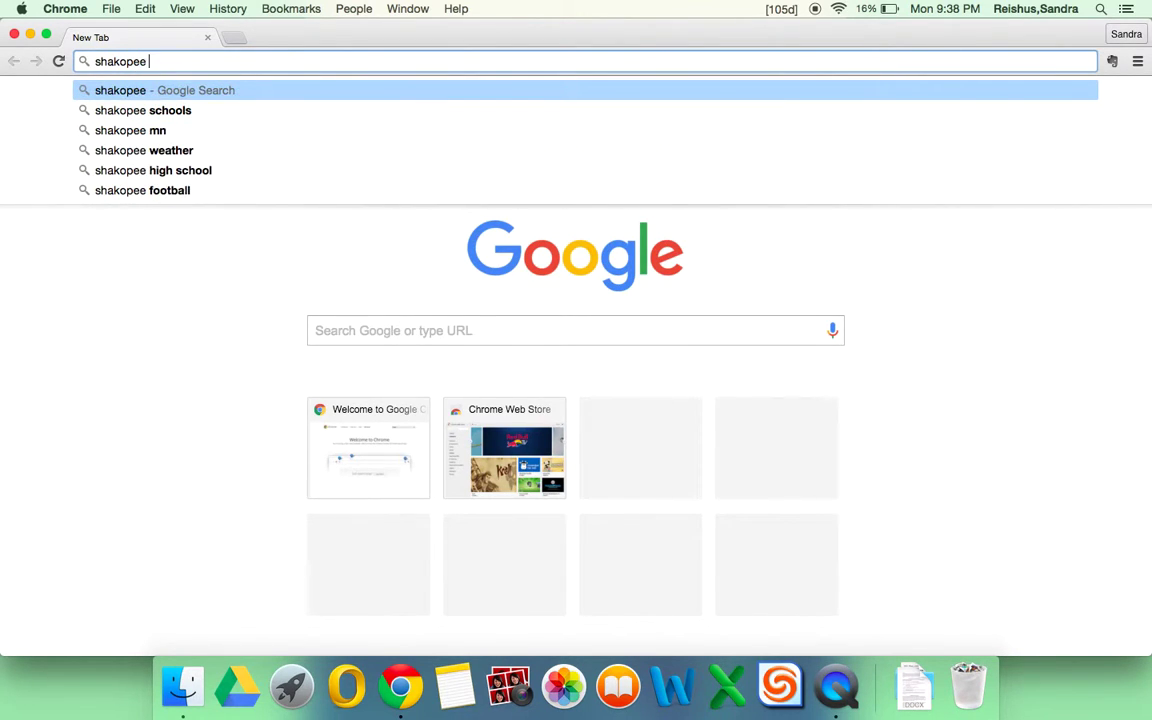
key("Return")
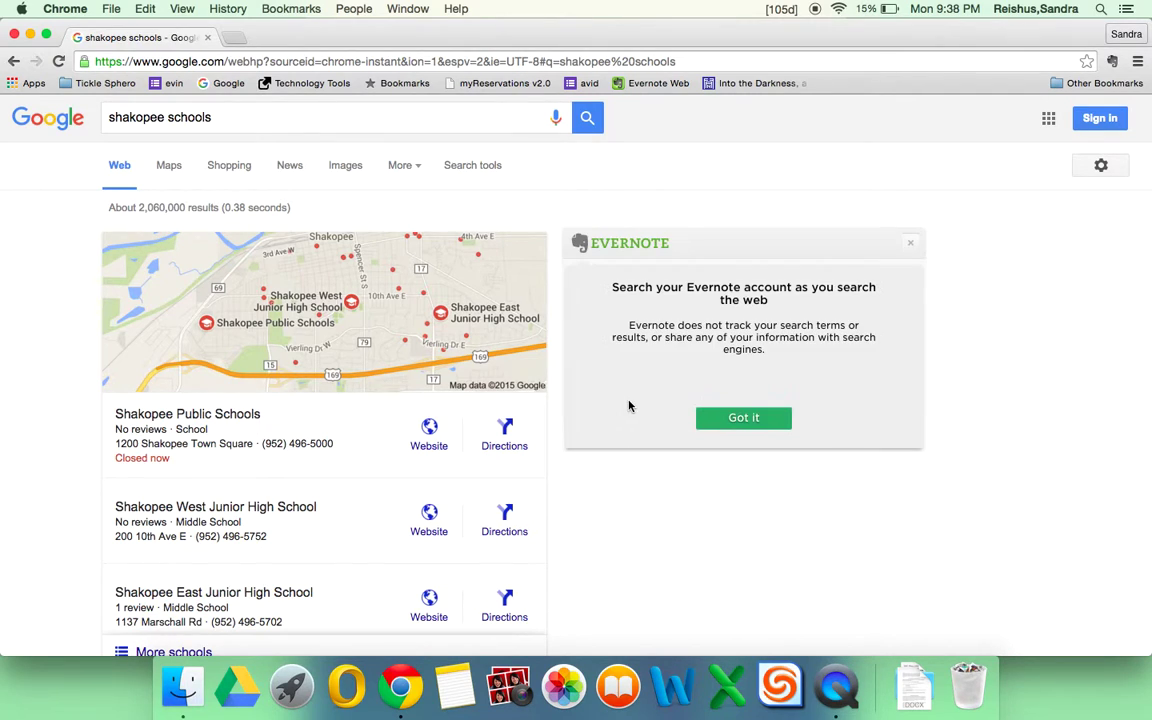
scroll(629, 405, "down", 5)
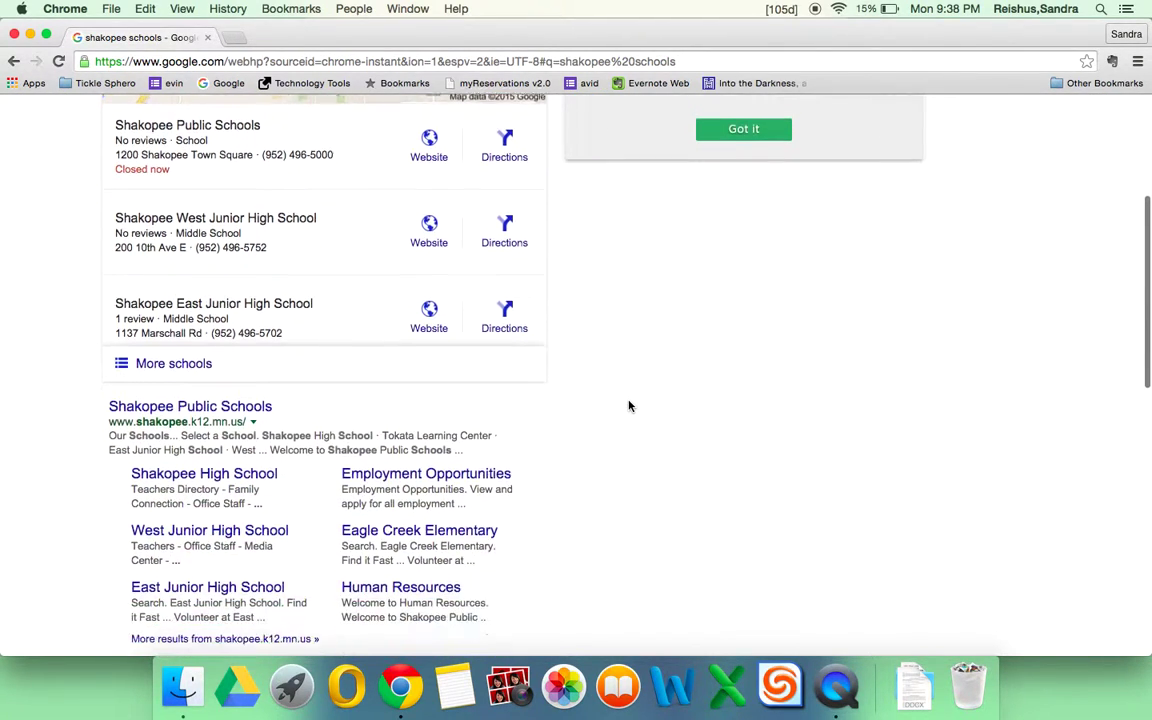
left_click(205, 446)
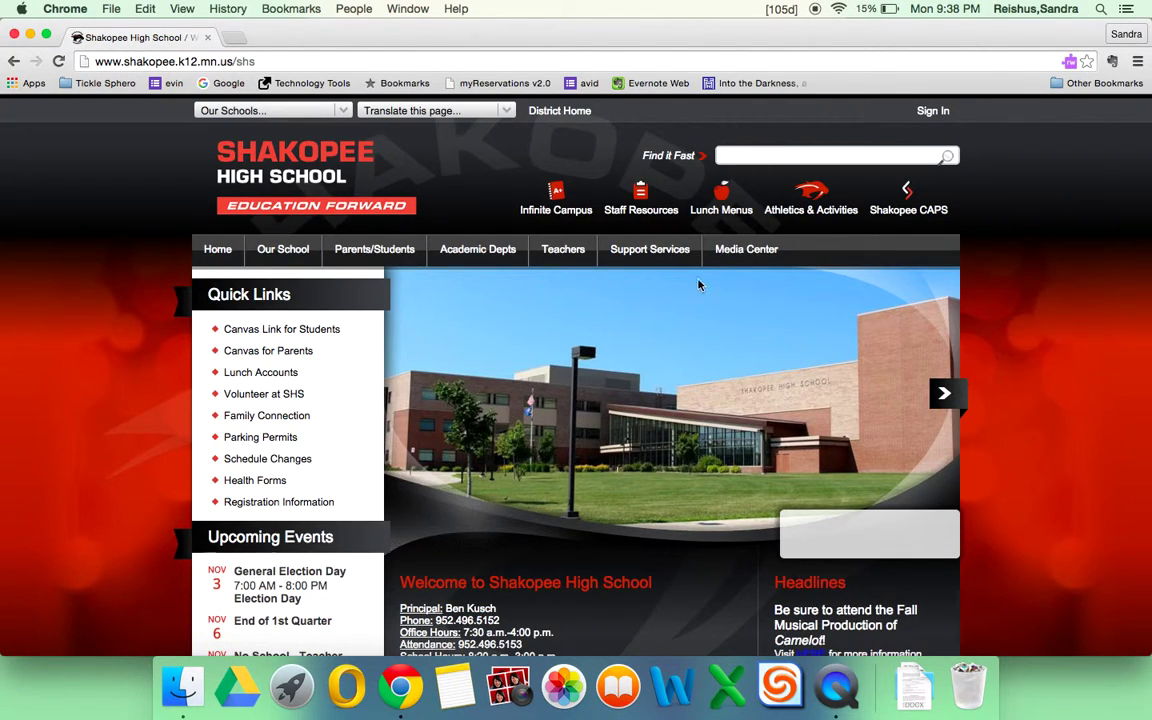
Go to Media Center's Library Catalogs & Online Databases, then the Online Databases research list.
mouse_move(747, 255)
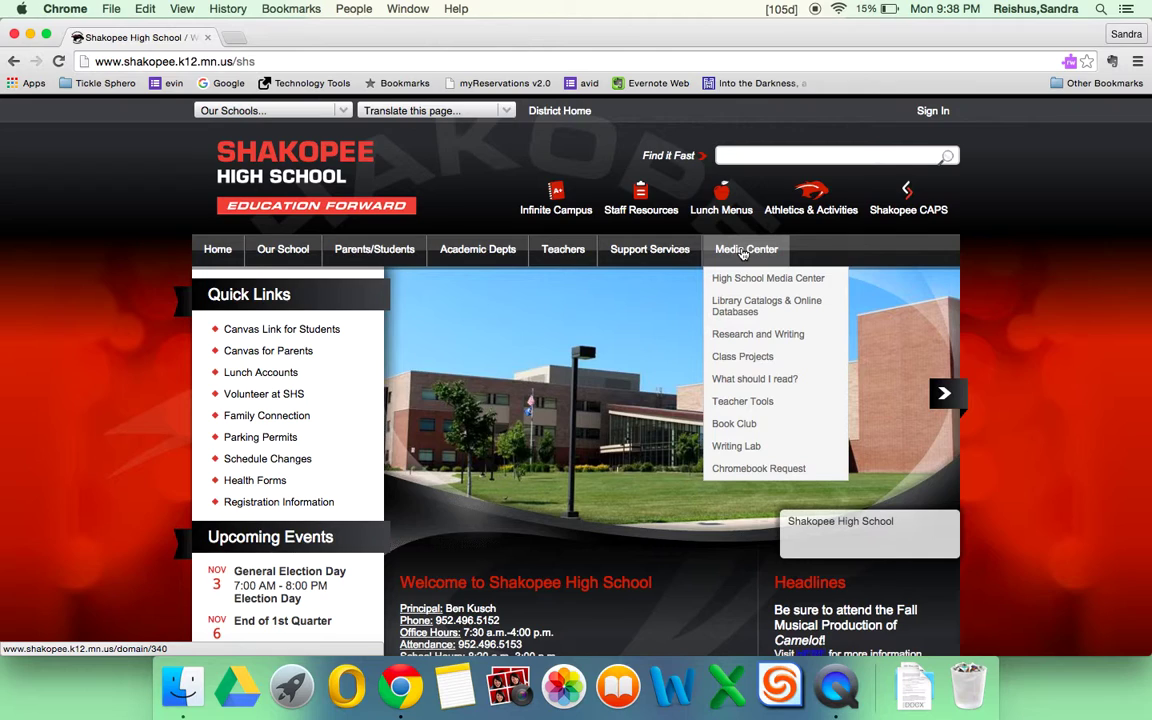
left_click(753, 313)
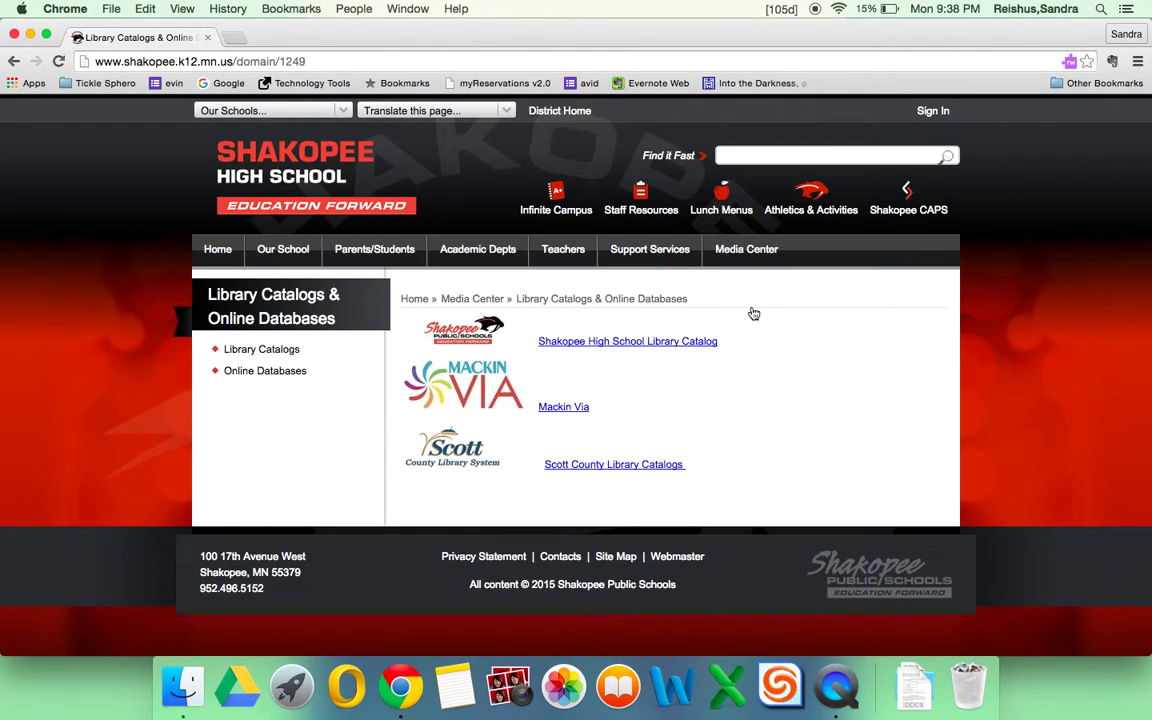
left_click(245, 376)
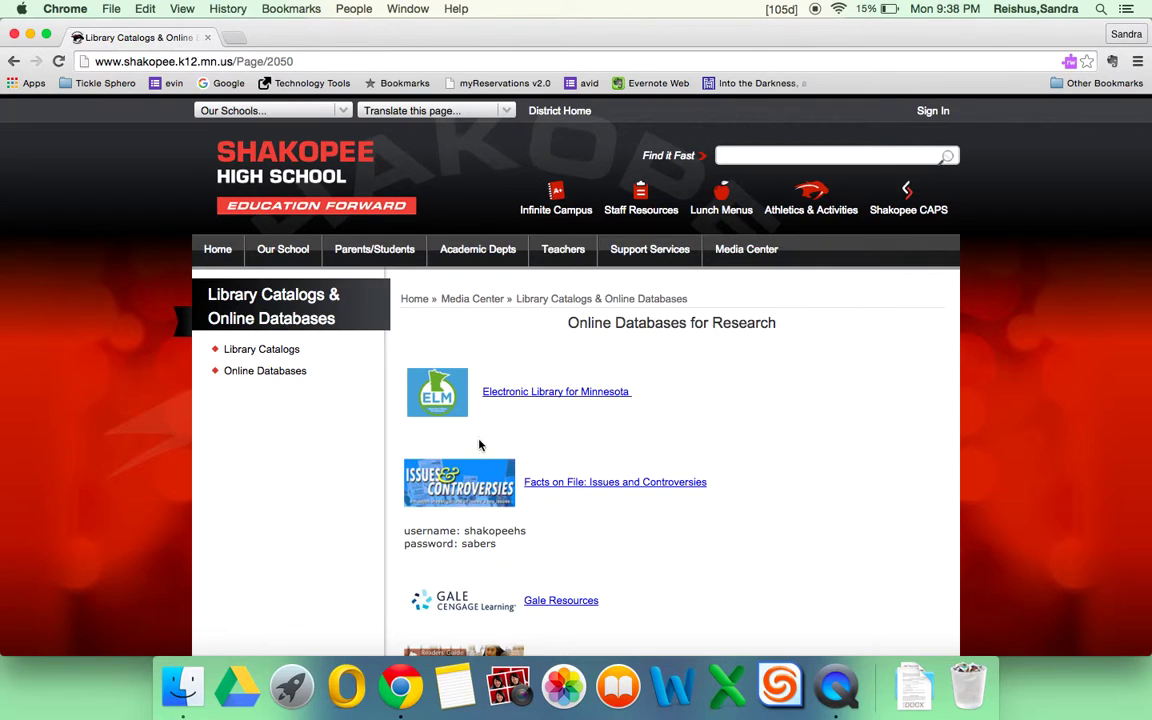
scroll(756, 408, "down", 5)
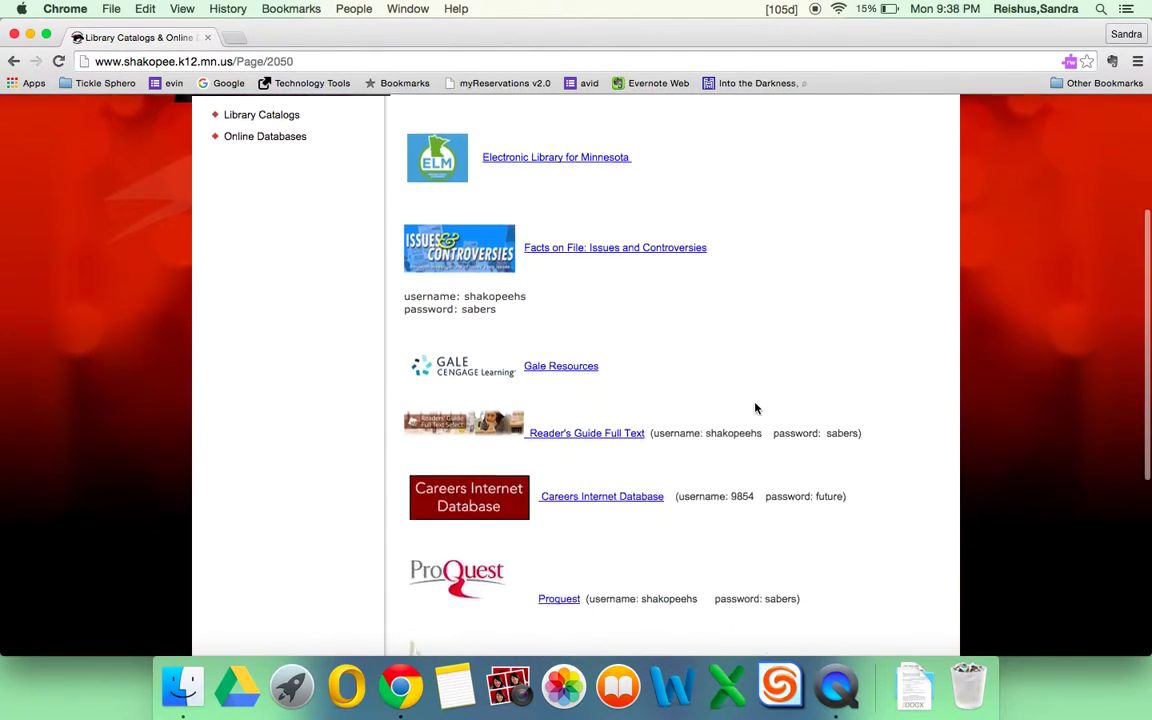
scroll(756, 408, "up", 3)
scroll(756, 408, "up", 3)
scroll(756, 408, "down", 3)
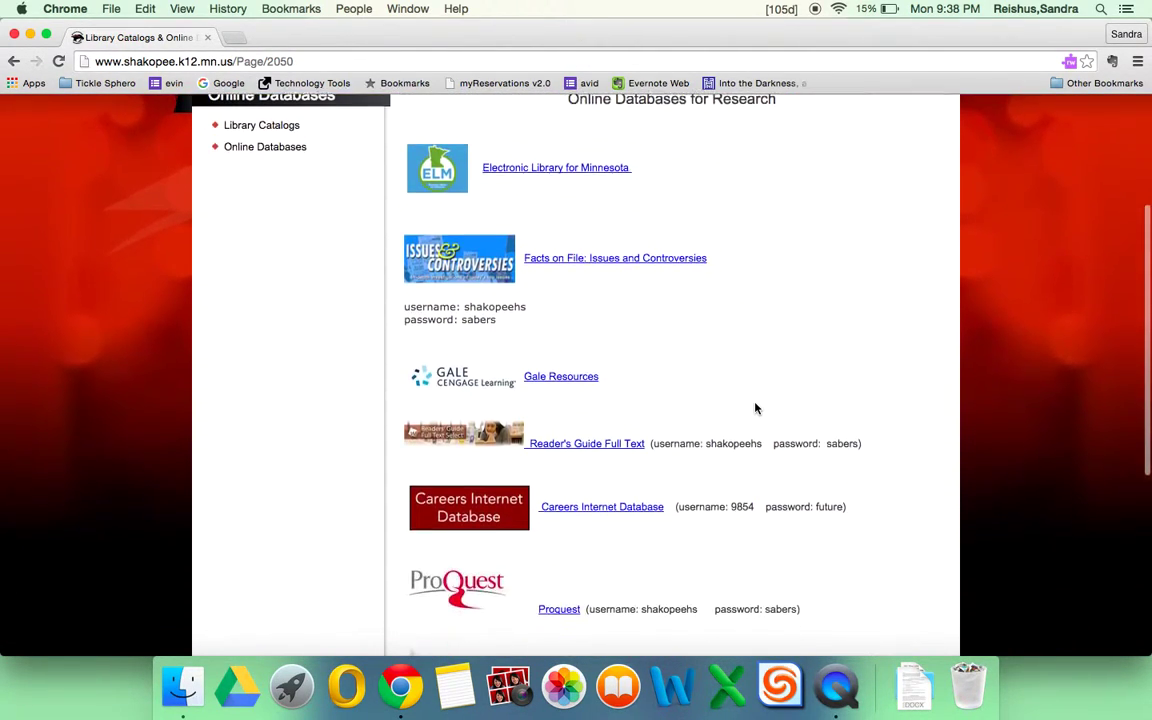
scroll(756, 408, "up", 3)
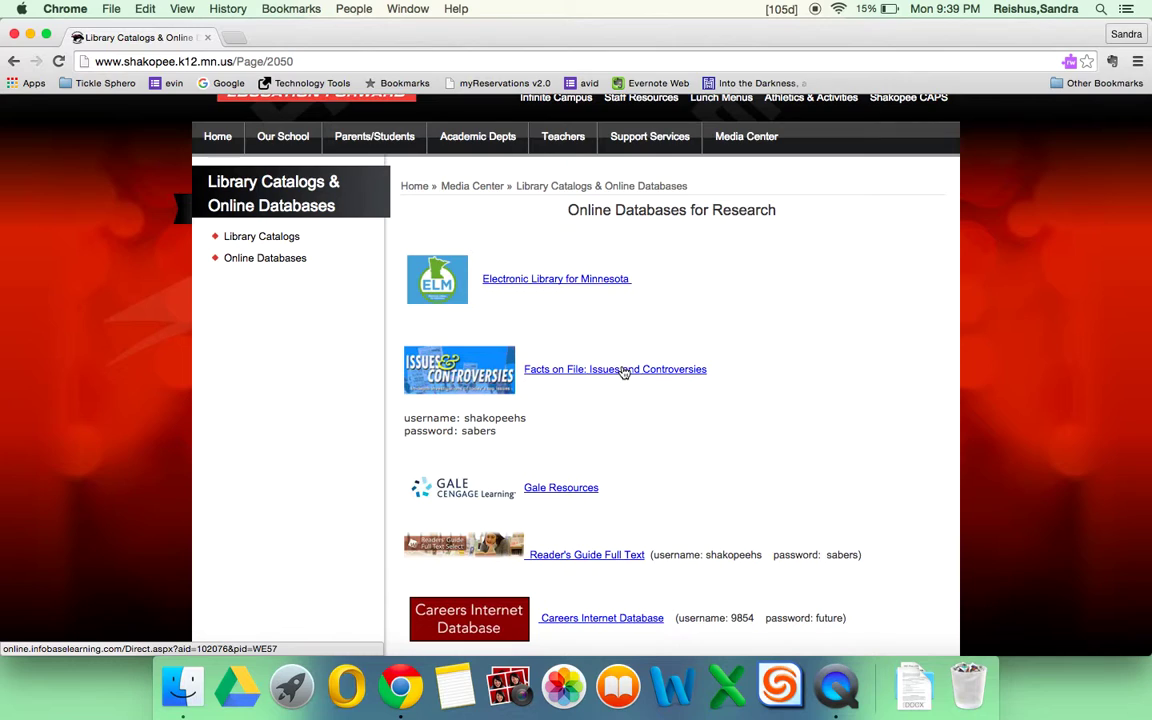
Open Issues and Controversies and log in with the school username and password, re-entering the password.
left_click(623, 370)
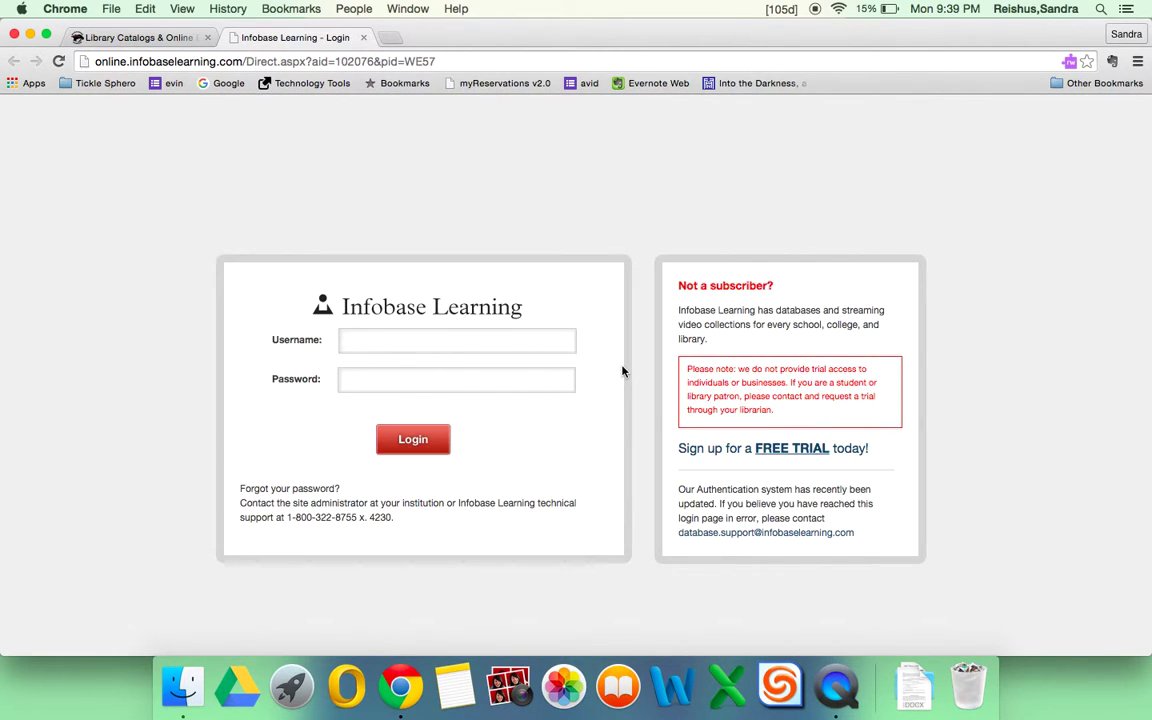
type("shakopeeh••••")
key("Return")
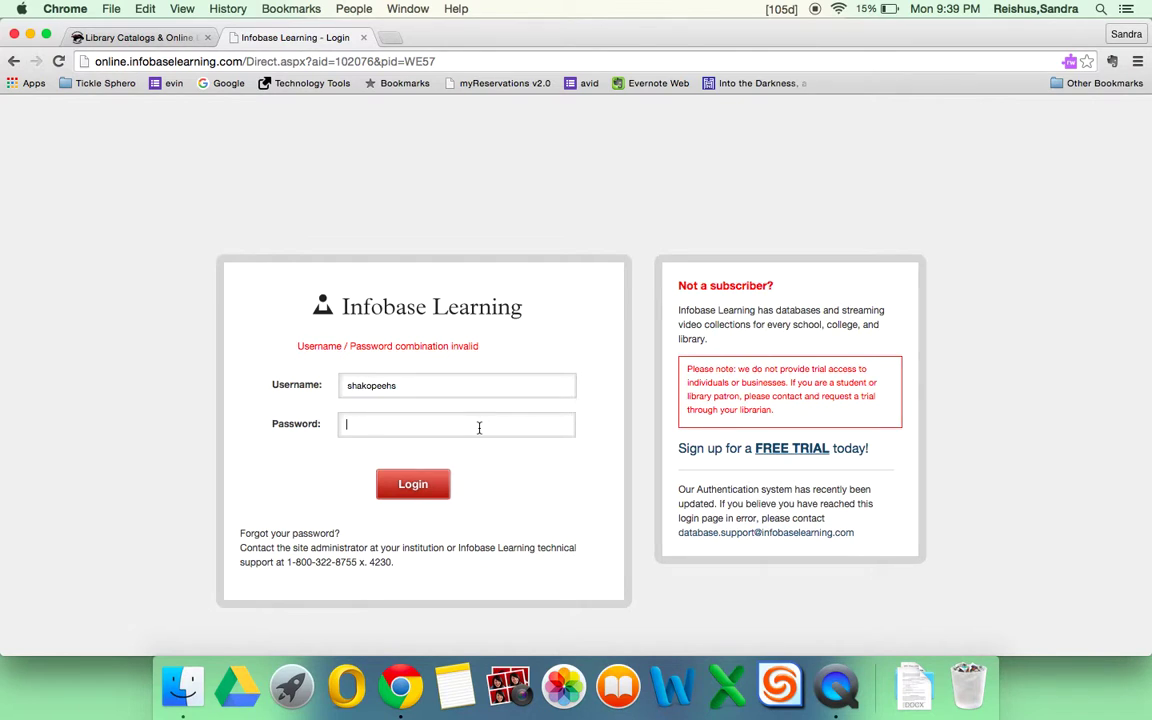
type("••••••")
key("Return")
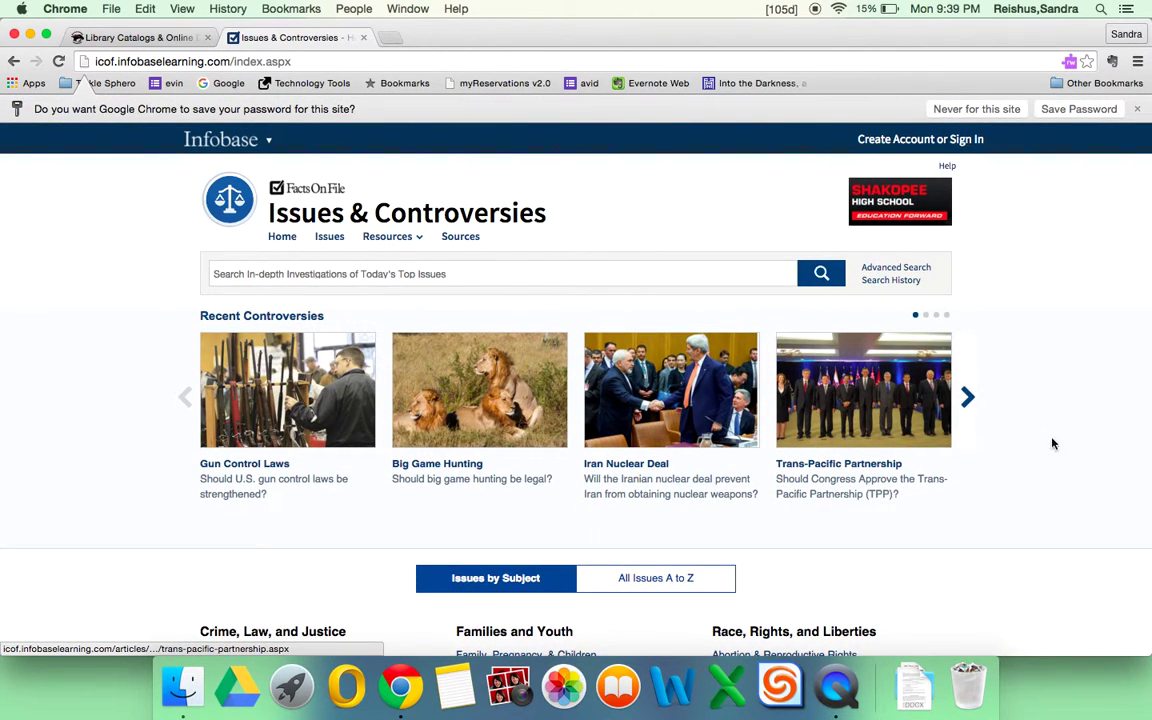
Advance the Recent Controversies carousel four times to its last set, then view Issues by Subject.
scroll(1093, 450, "down", 2)
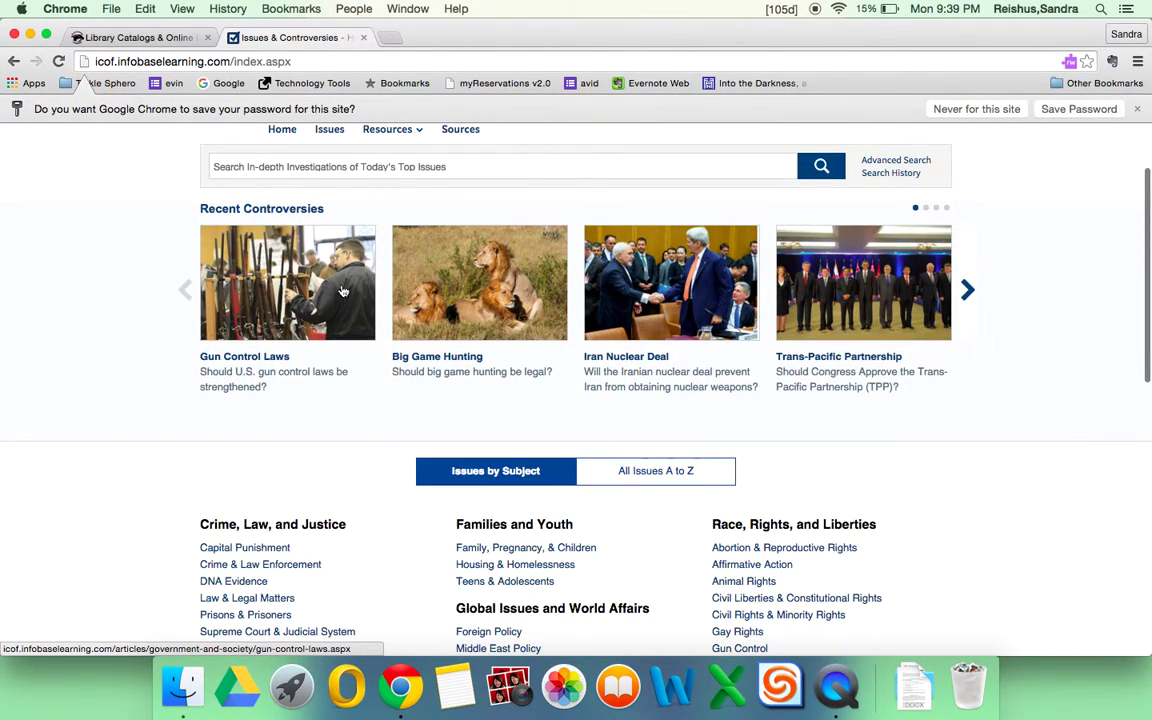
left_click(967, 290)
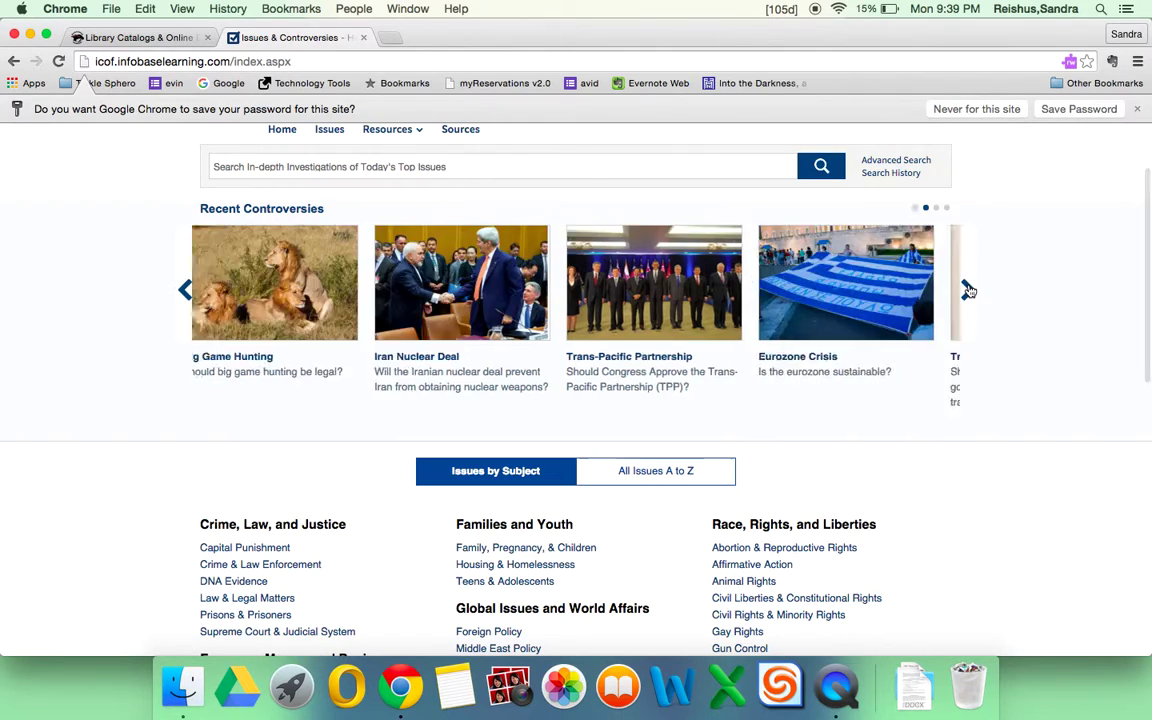
left_click(967, 290)
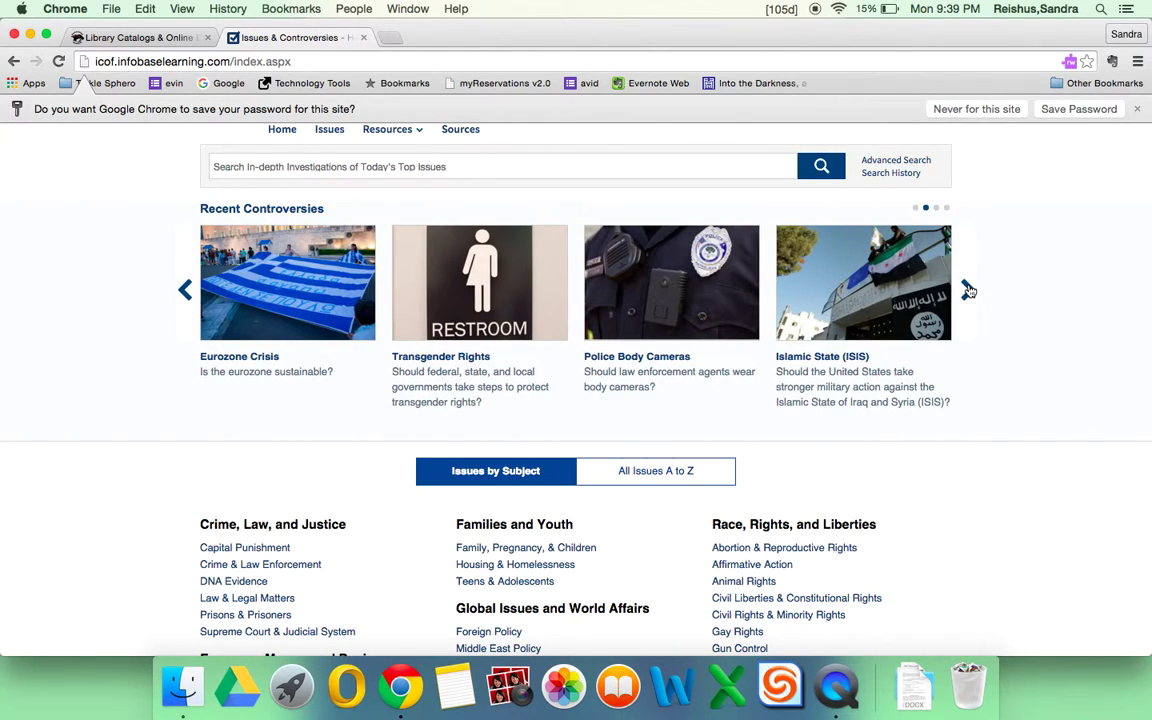
left_click(967, 290)
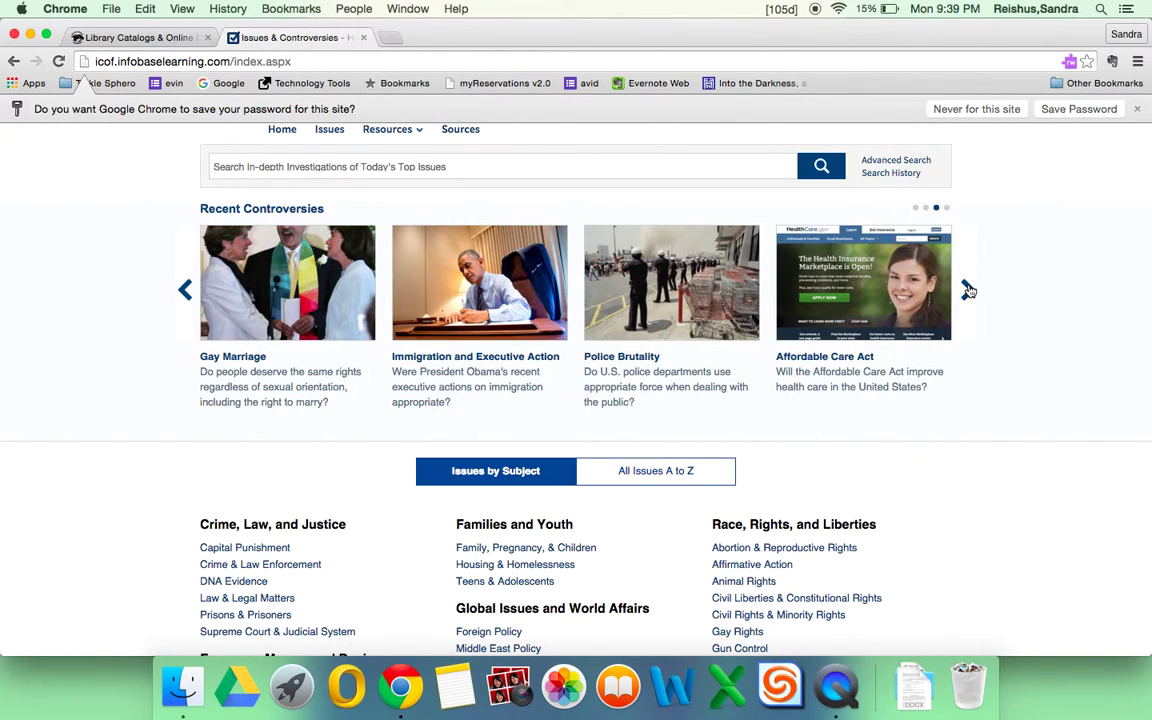
left_click(967, 290)
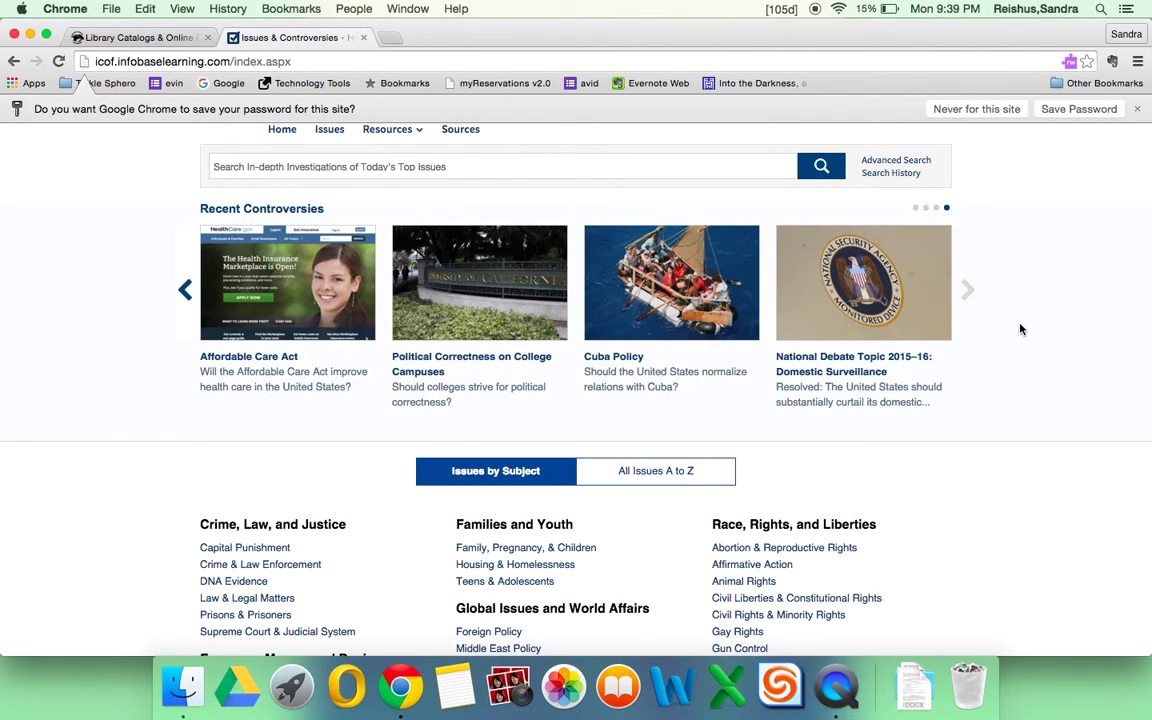
scroll(1020, 329, "down", 5)
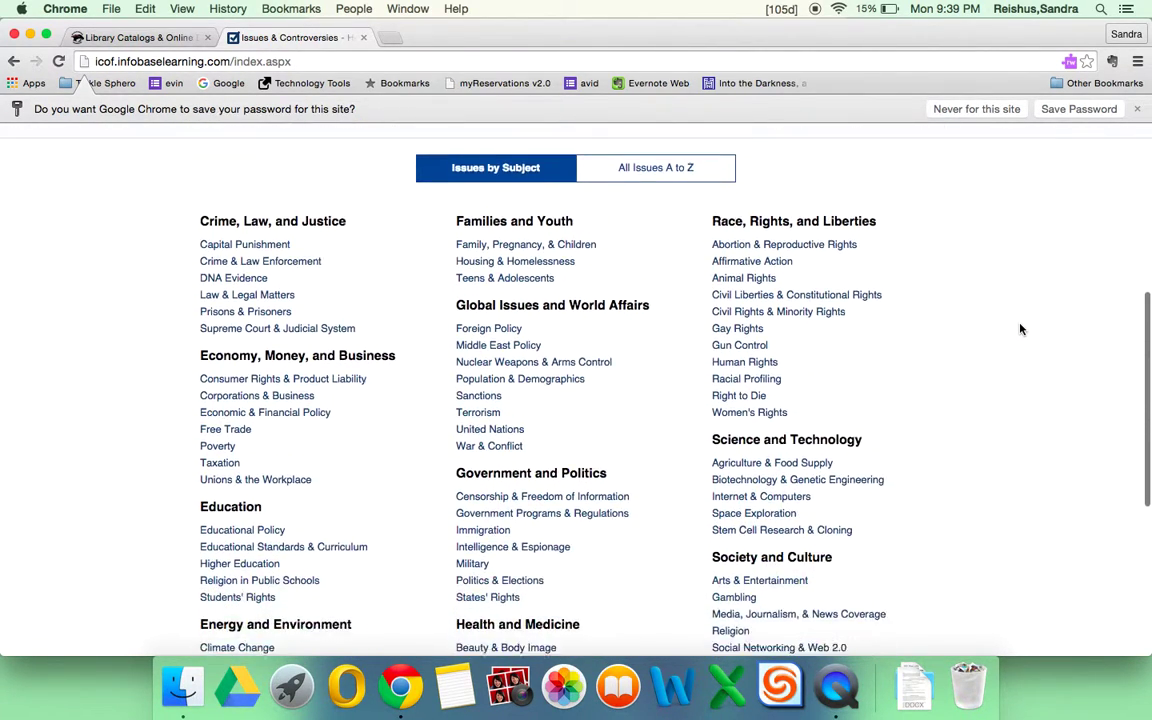
scroll(960, 328, "down", 1)
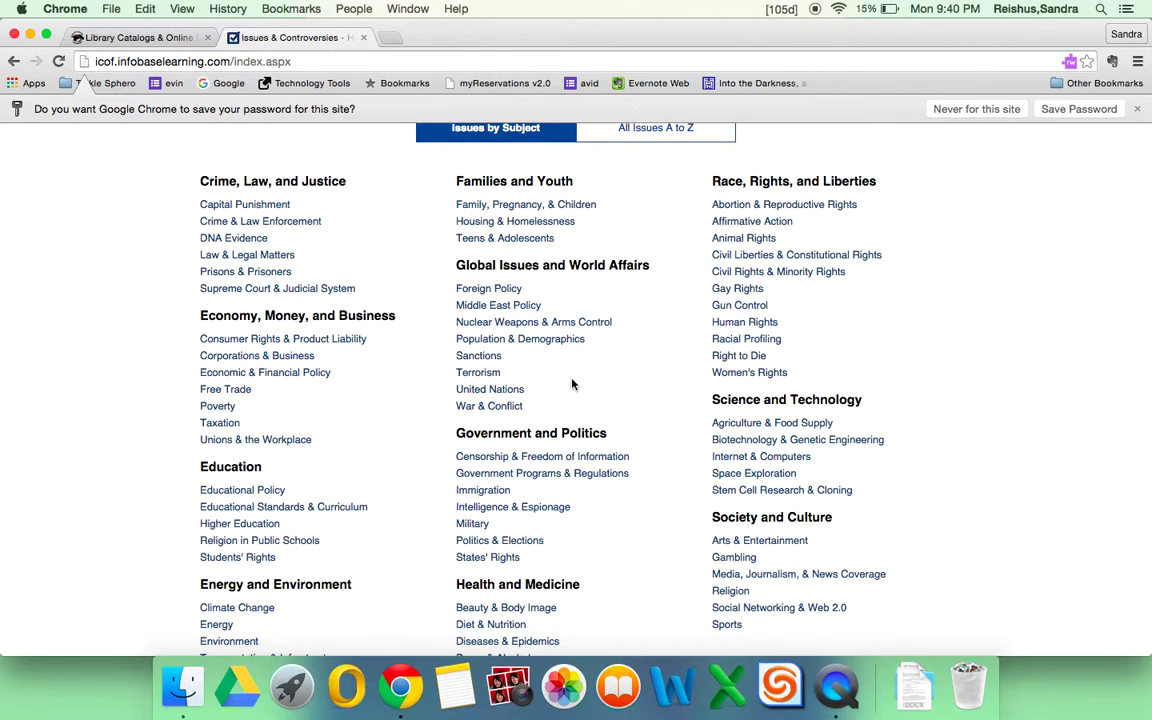
scroll(676, 594, "down", 2)
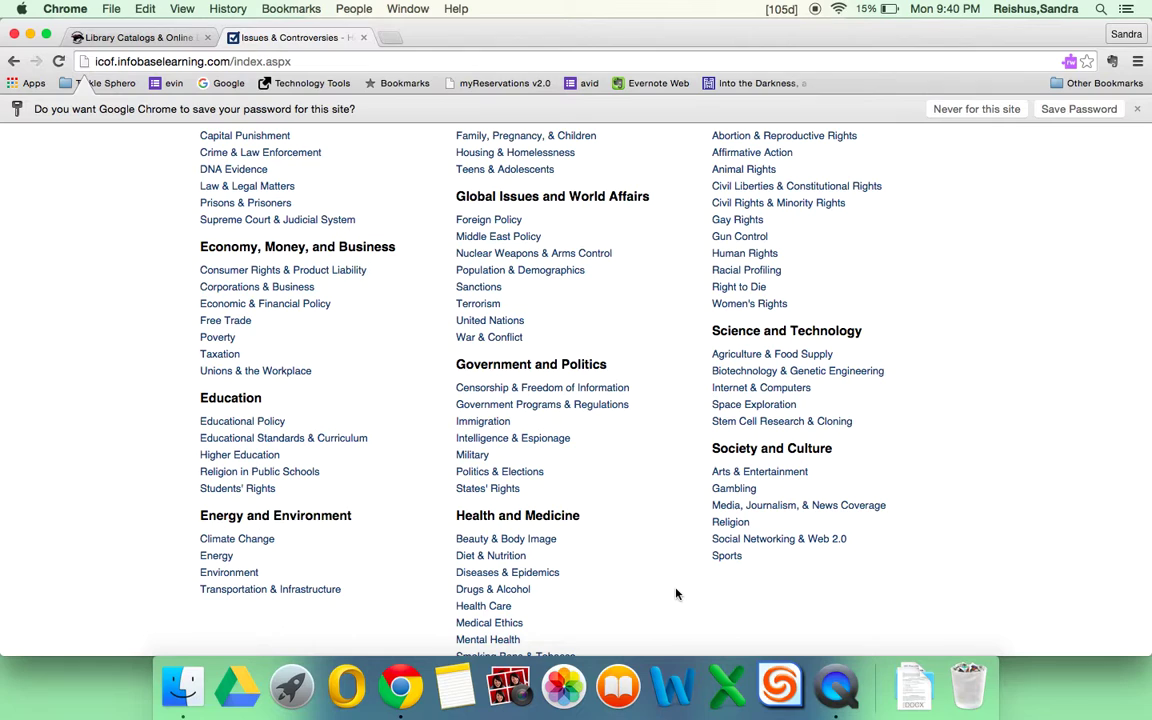
Open Sports under Society and Culture and browse its debates down to NCAA athlete pay.
left_click(728, 557)
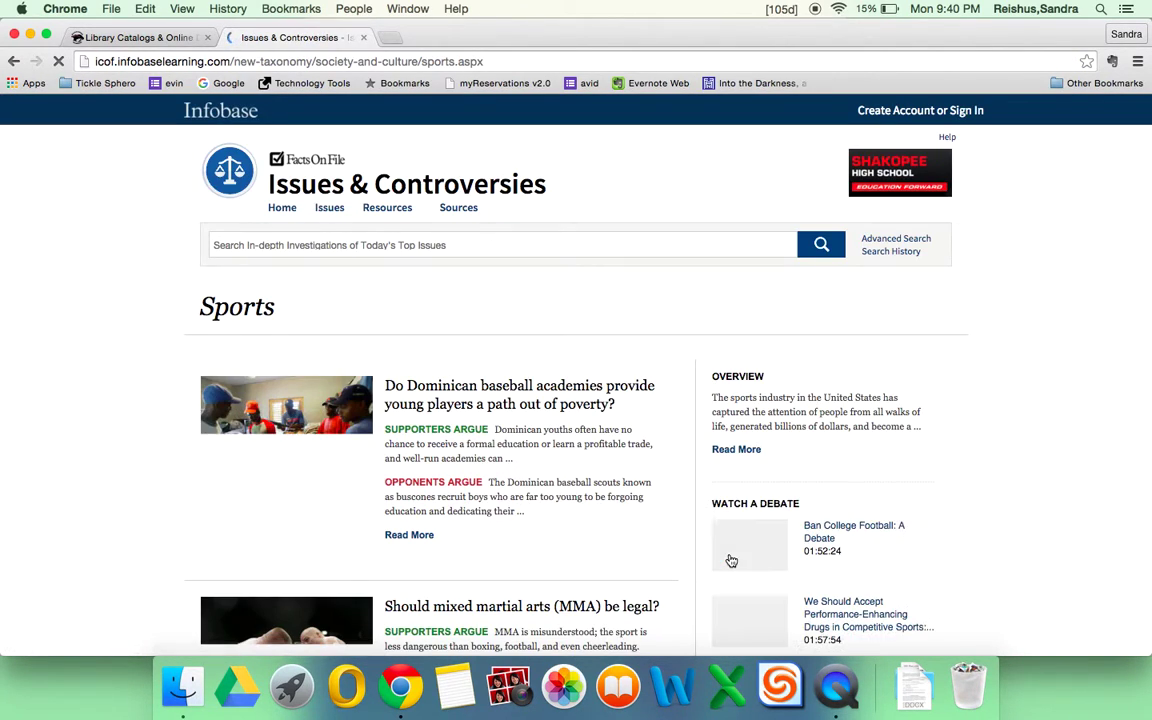
scroll(60, 543, "down", 3)
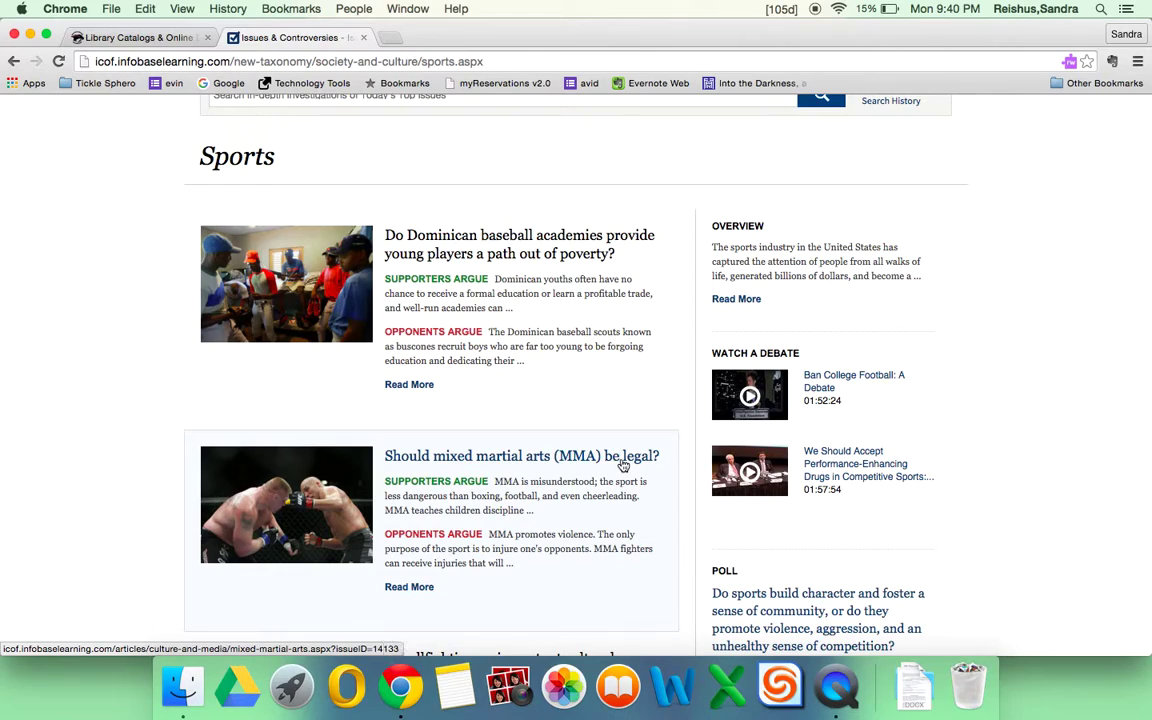
scroll(657, 466, "down", 1)
scroll(657, 466, "down", 10)
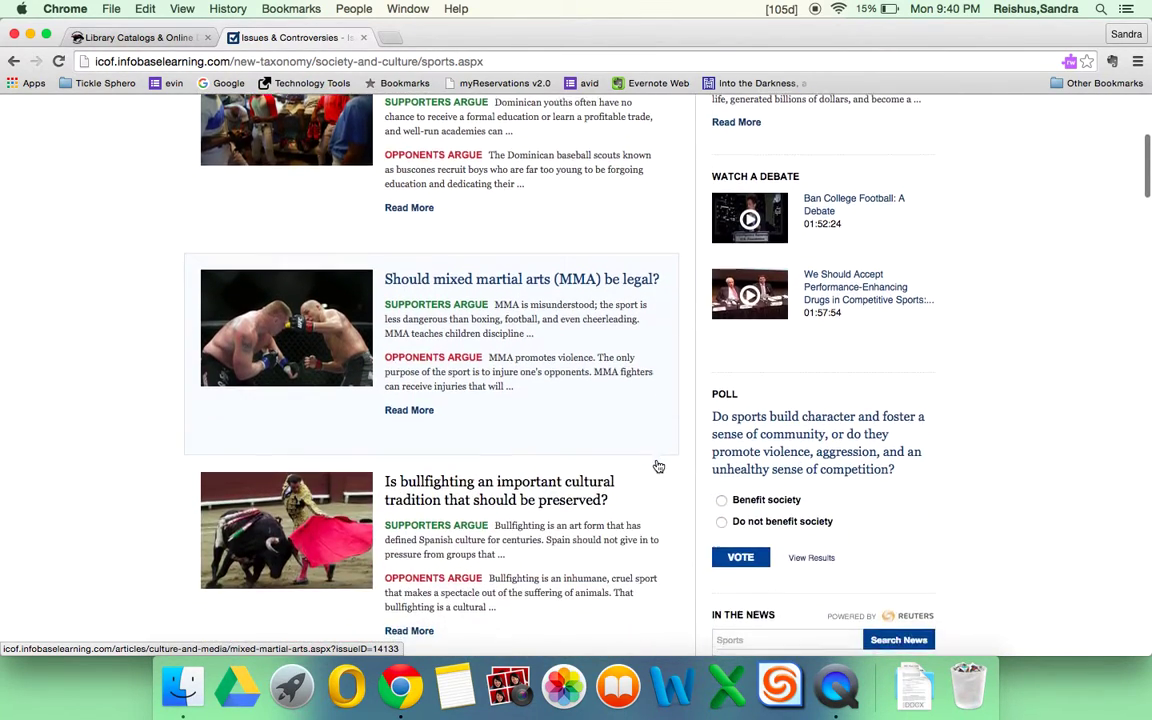
scroll(657, 466, "down", 6)
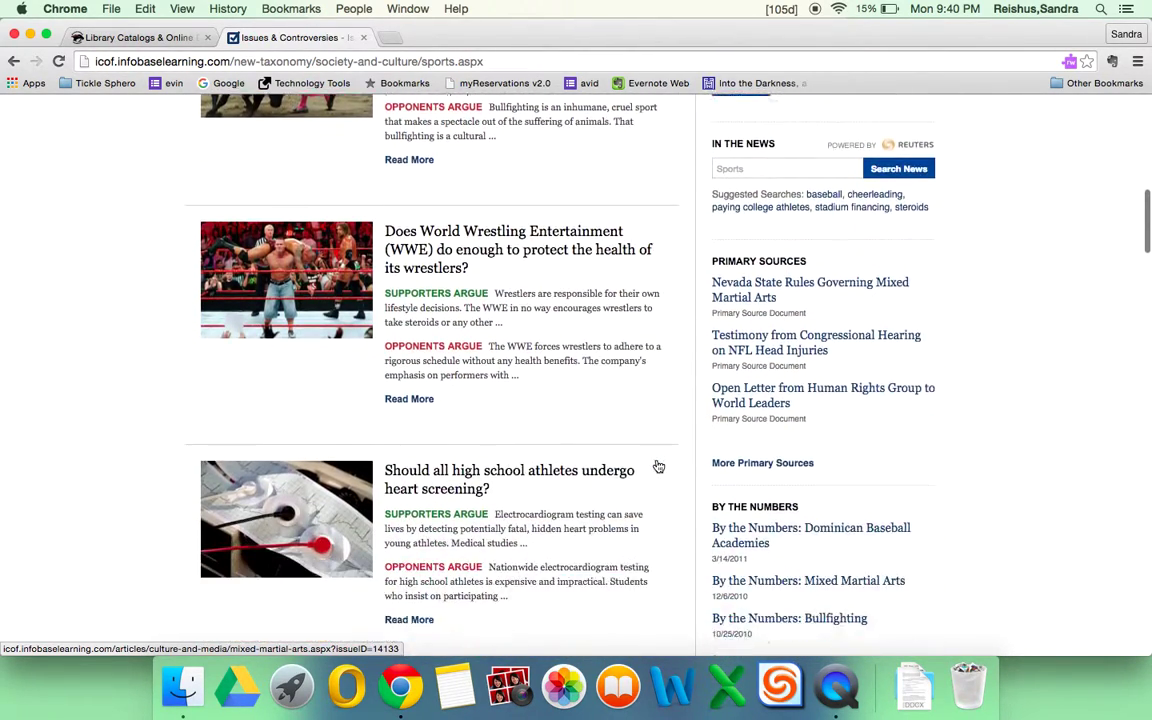
scroll(657, 466, "down", 1)
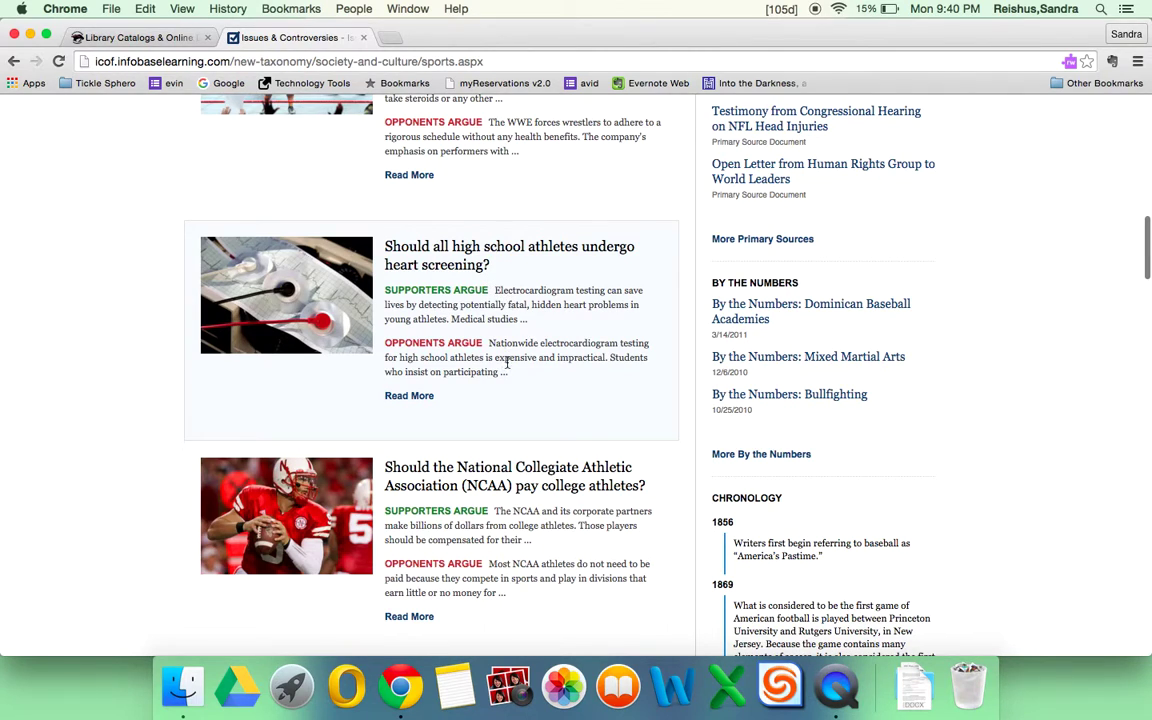
scroll(536, 546, "down", 2)
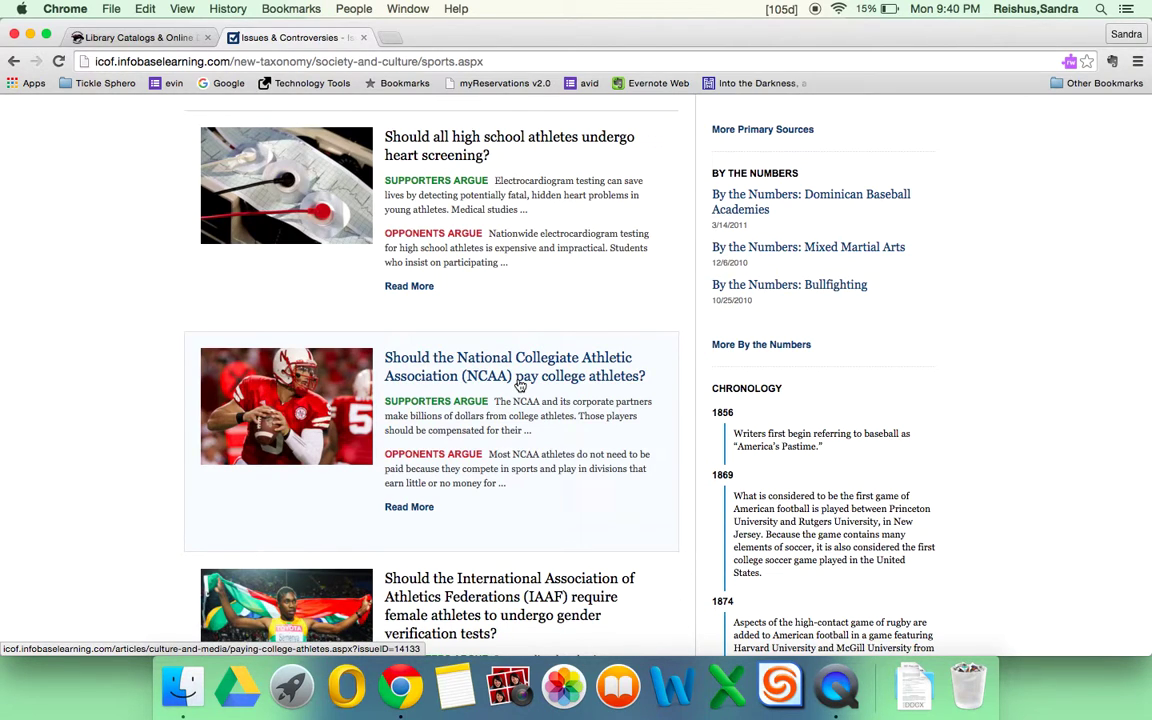
Open 'Should College Athletes Be Paid?' and read down to 'NCAA Players Must Be Compensated'.
left_click(518, 372)
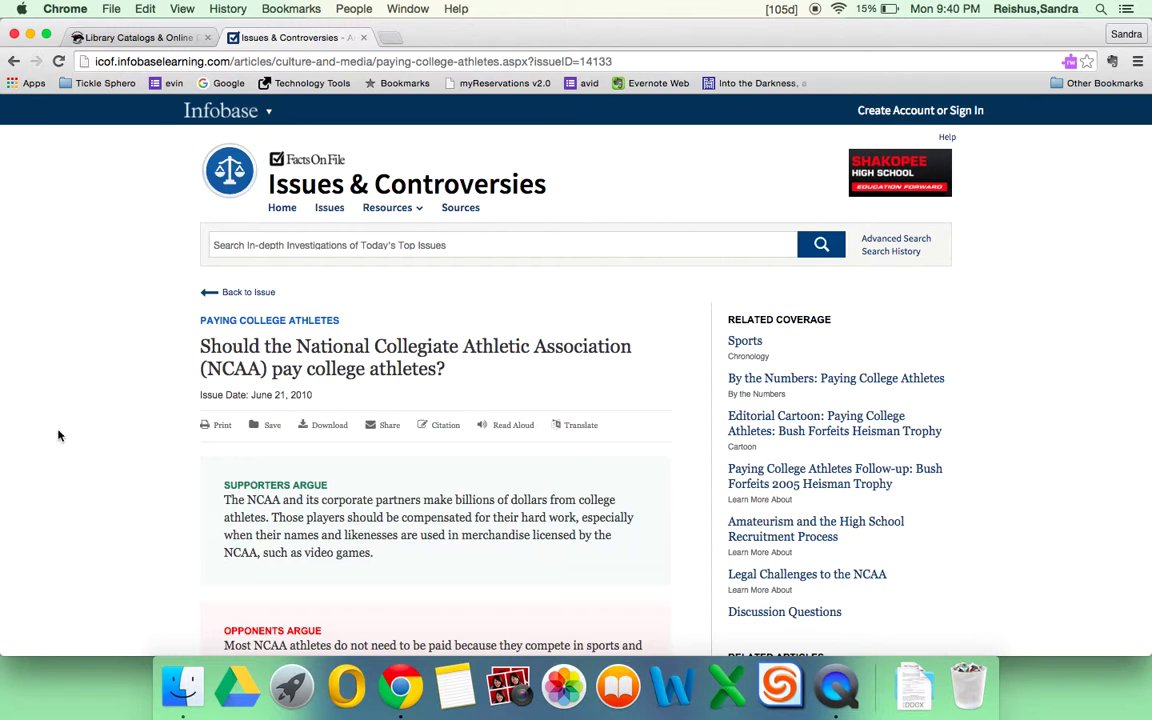
scroll(62, 455, "down", 5)
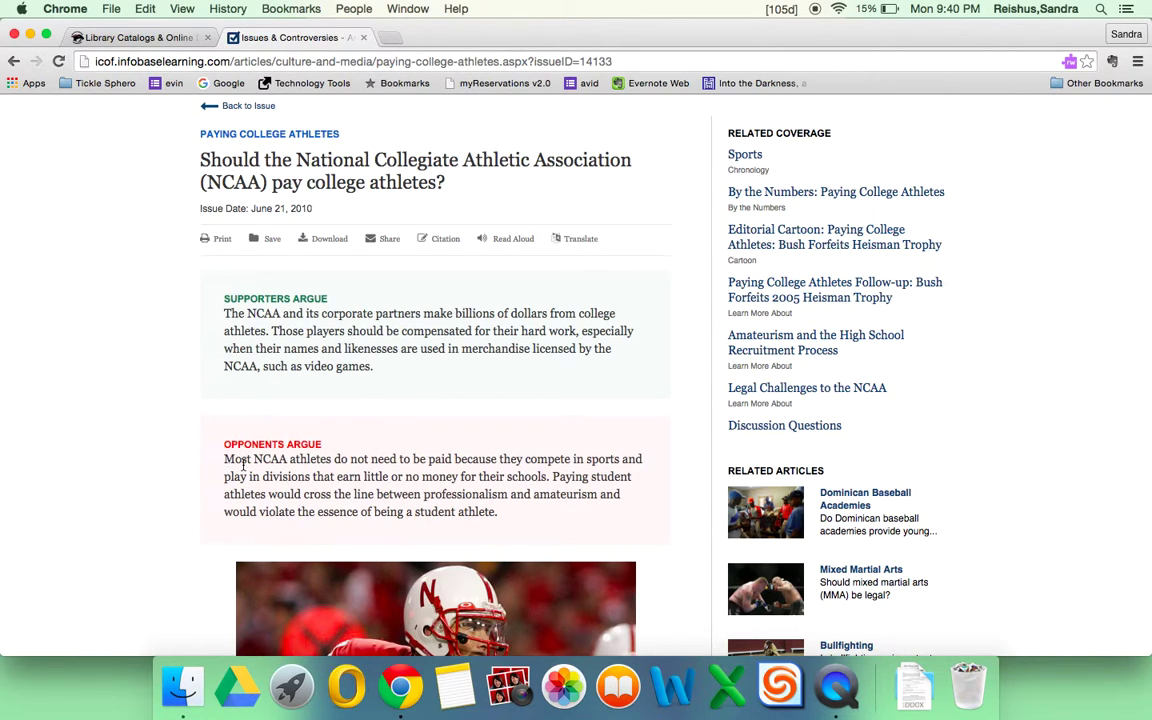
scroll(180, 530, "down", 10)
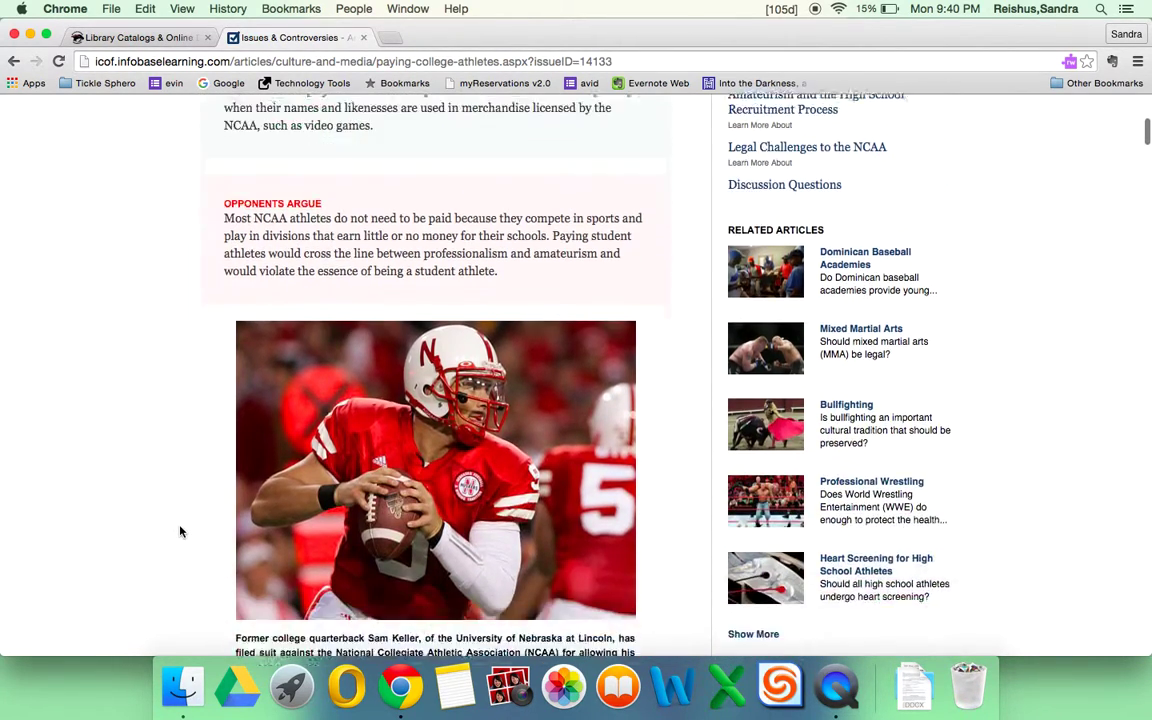
scroll(180, 531, "down", 8)
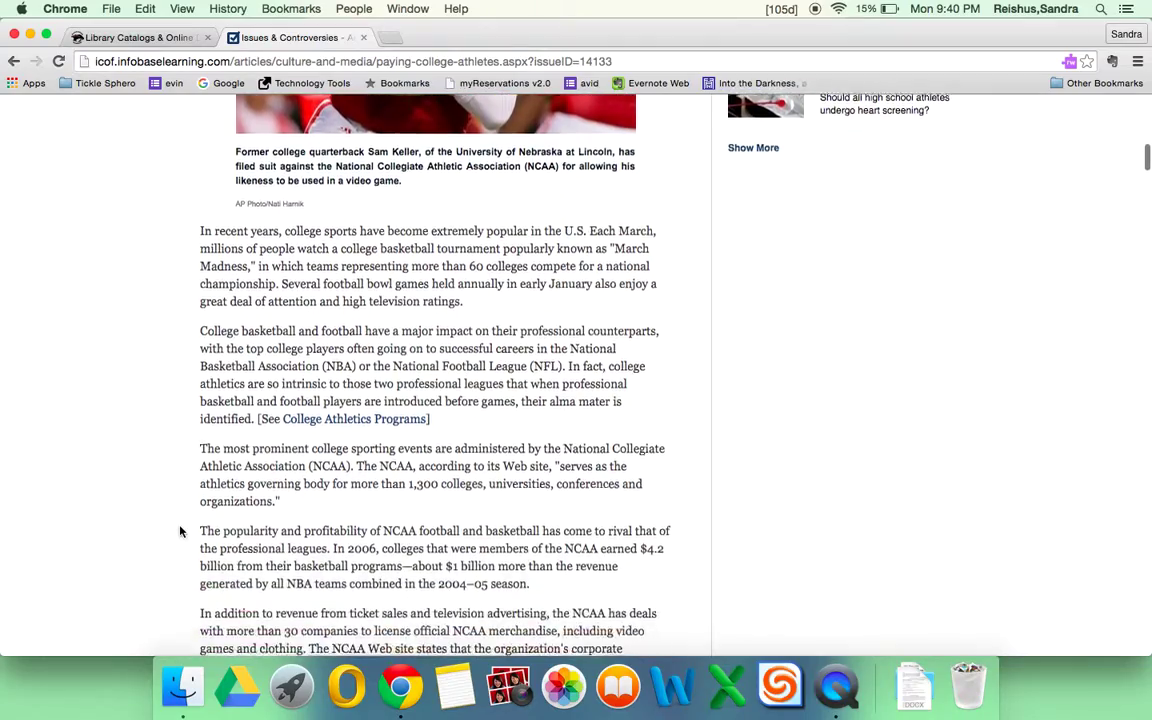
scroll(180, 530, "down", 3)
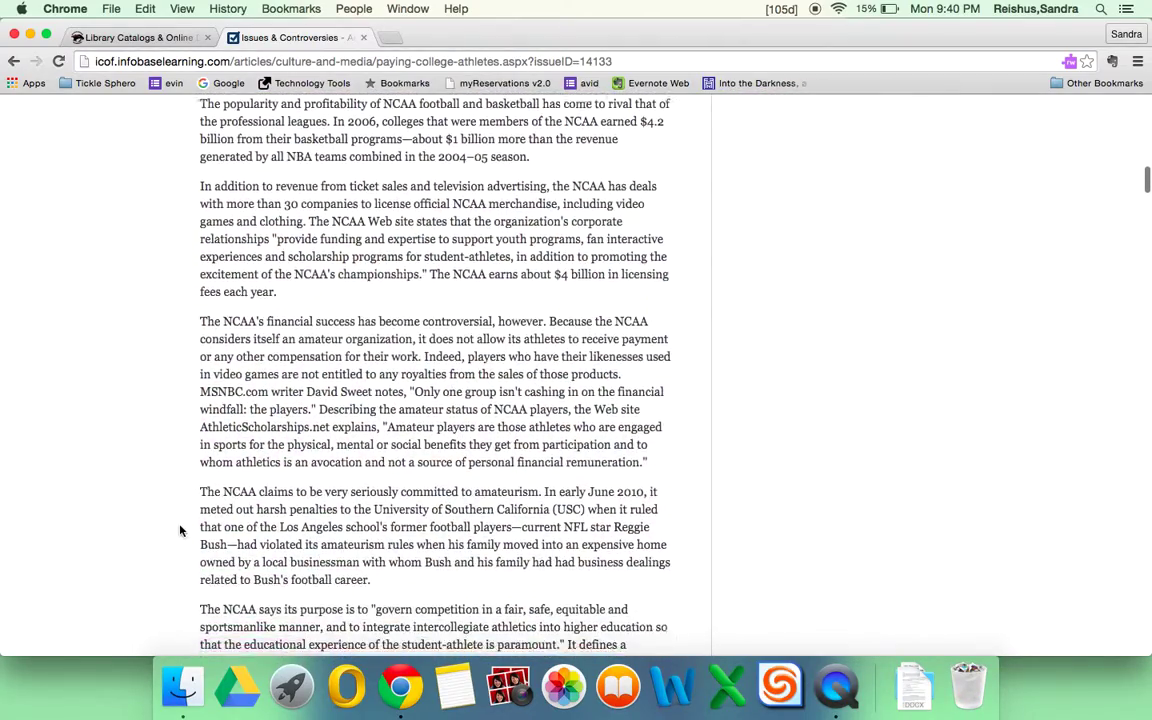
scroll(180, 530, "down", 5)
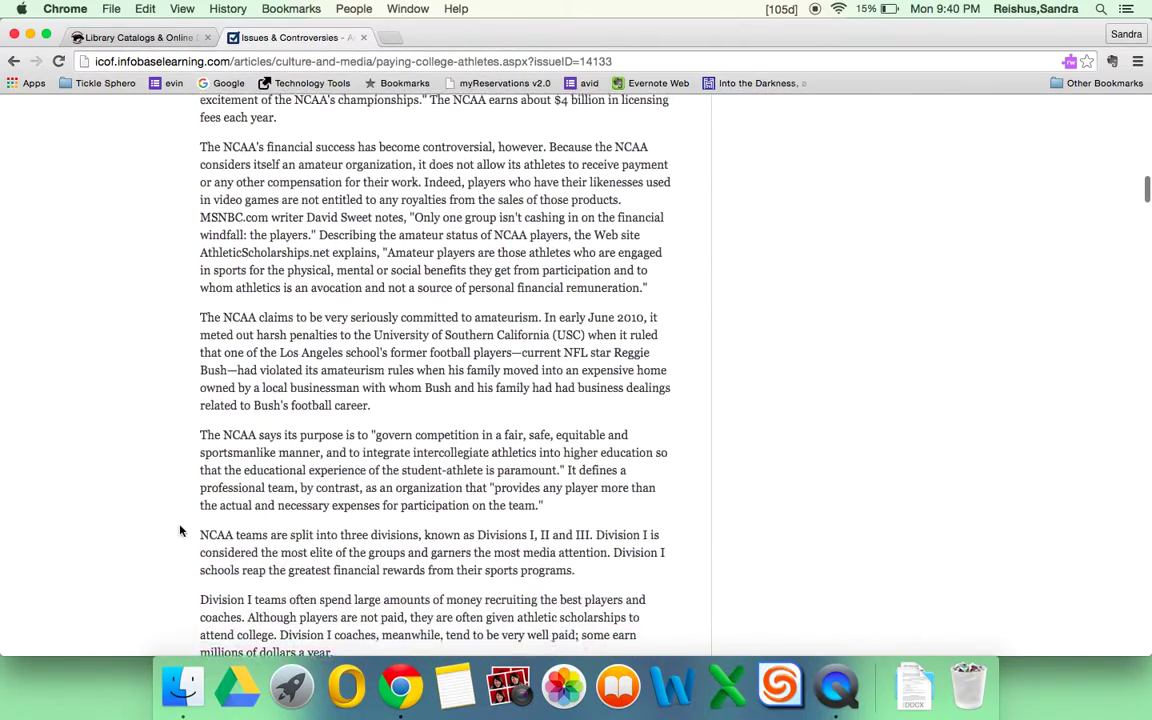
scroll(180, 530, "down", 6)
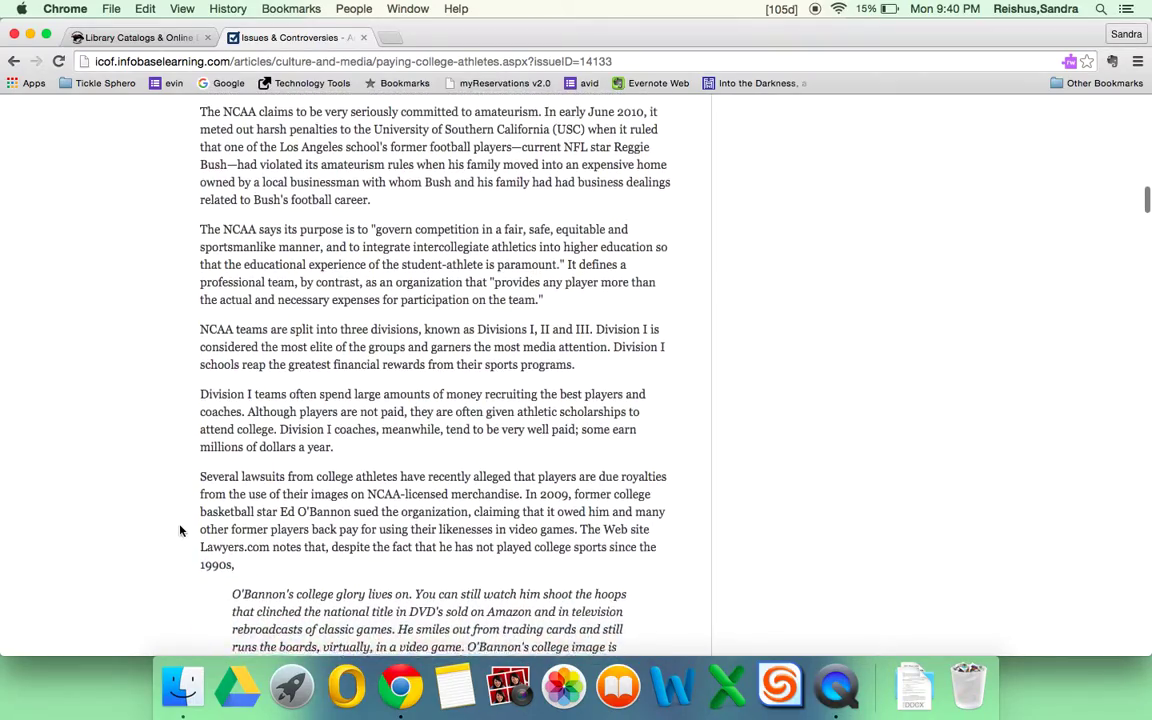
scroll(180, 530, "down", 12)
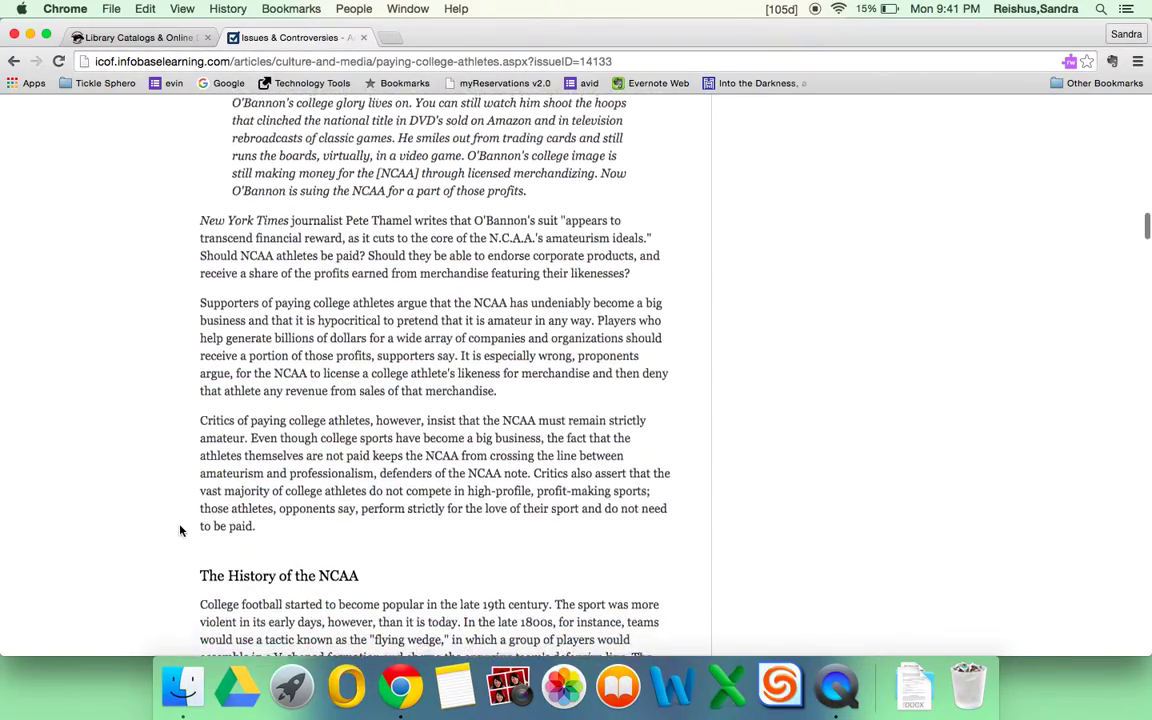
scroll(180, 530, "down", 13)
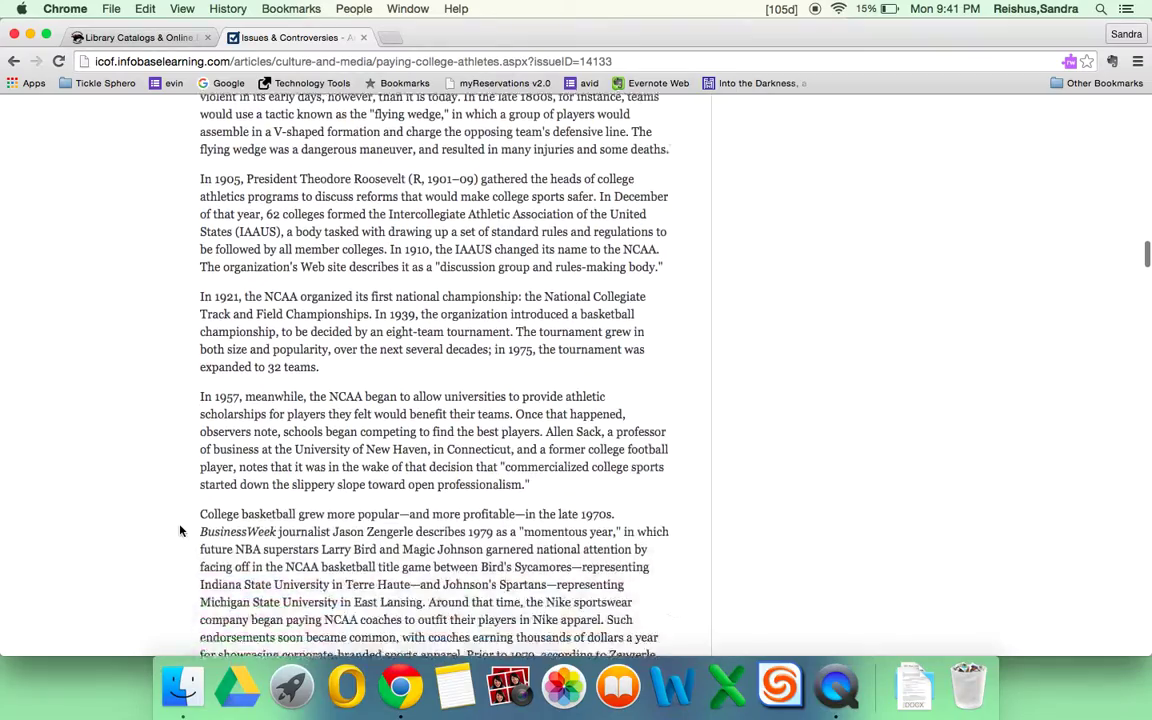
scroll(180, 530, "down", 20)
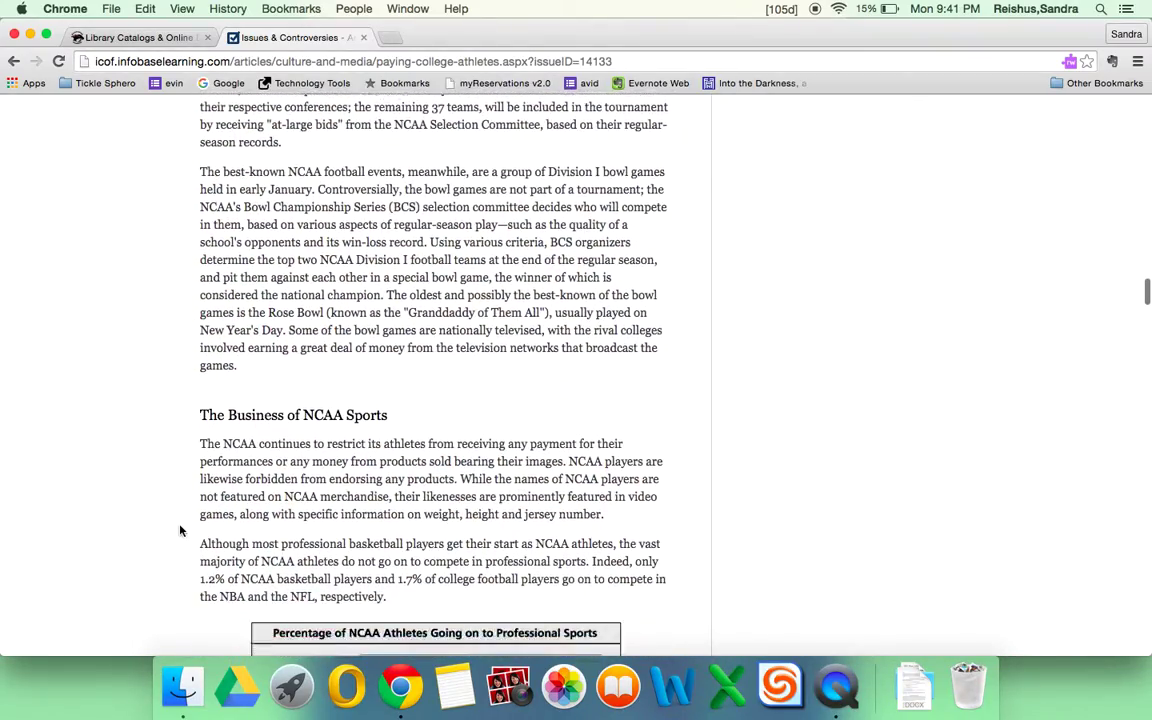
scroll(180, 530, "down", 17)
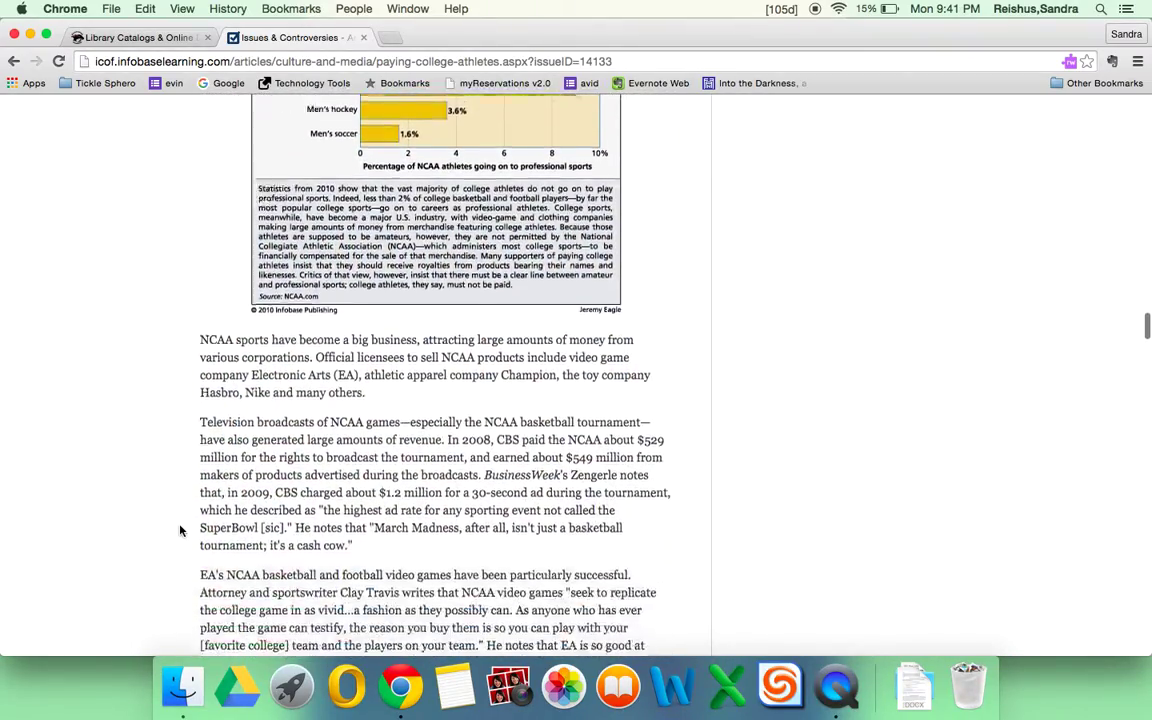
scroll(180, 530, "down", 15)
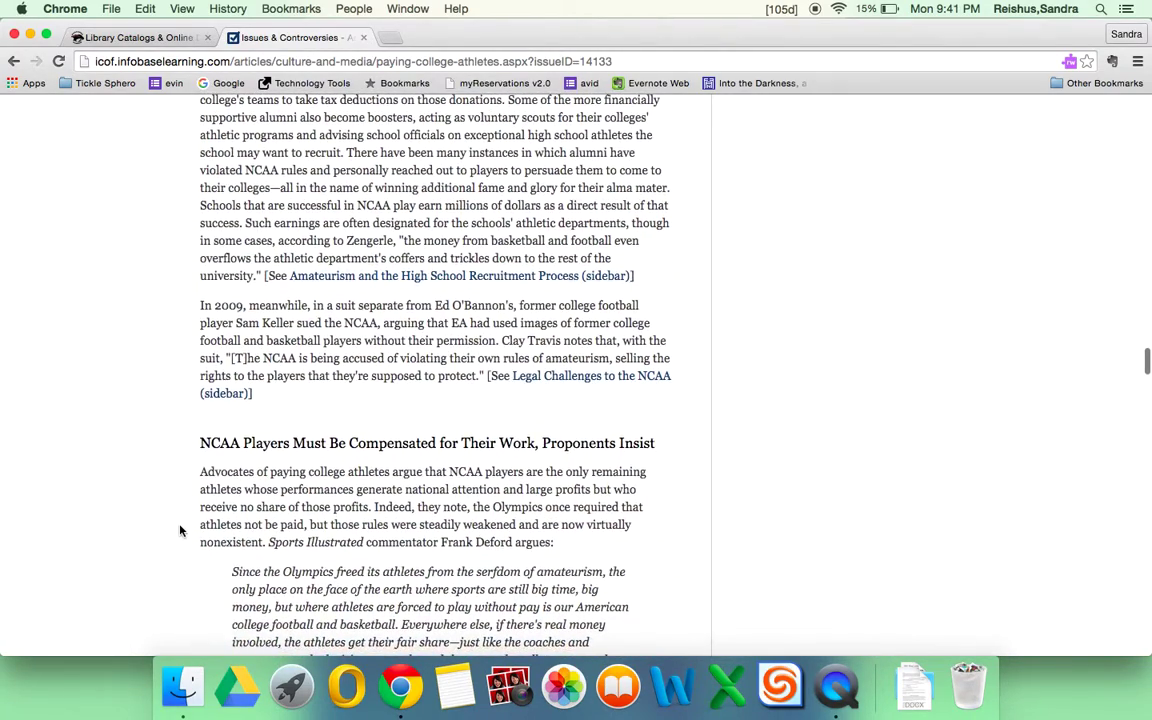
scroll(180, 530, "down", 2)
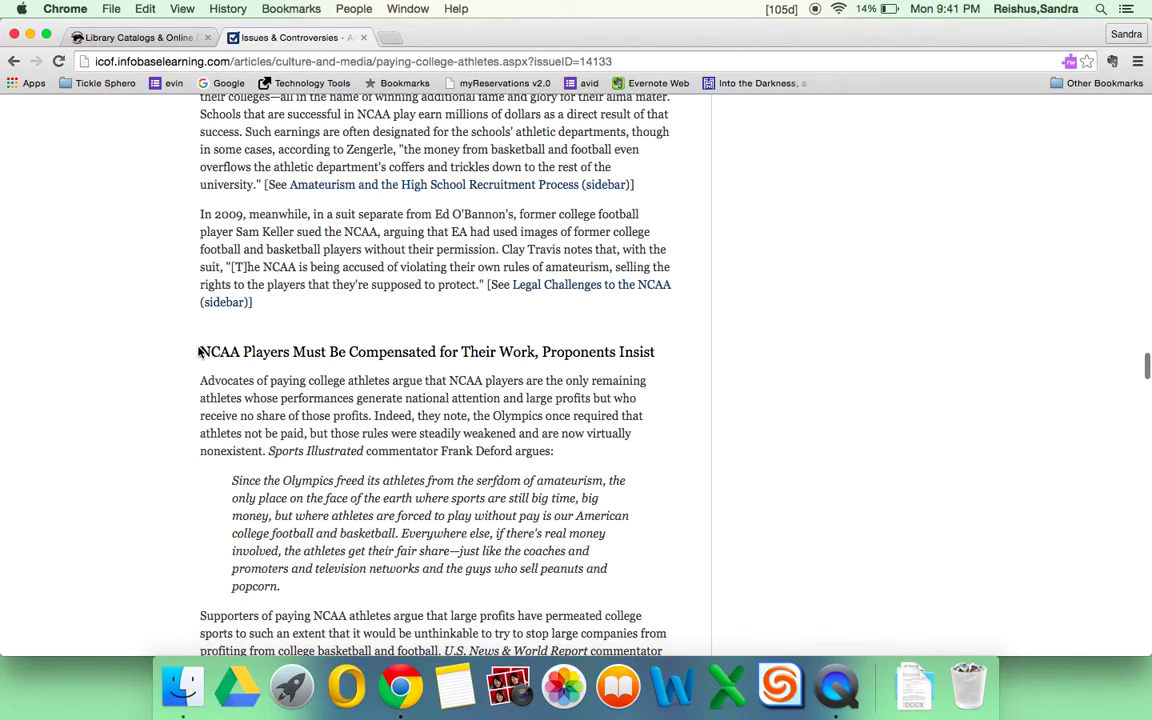
left_click_drag(199, 351, 252, 340)
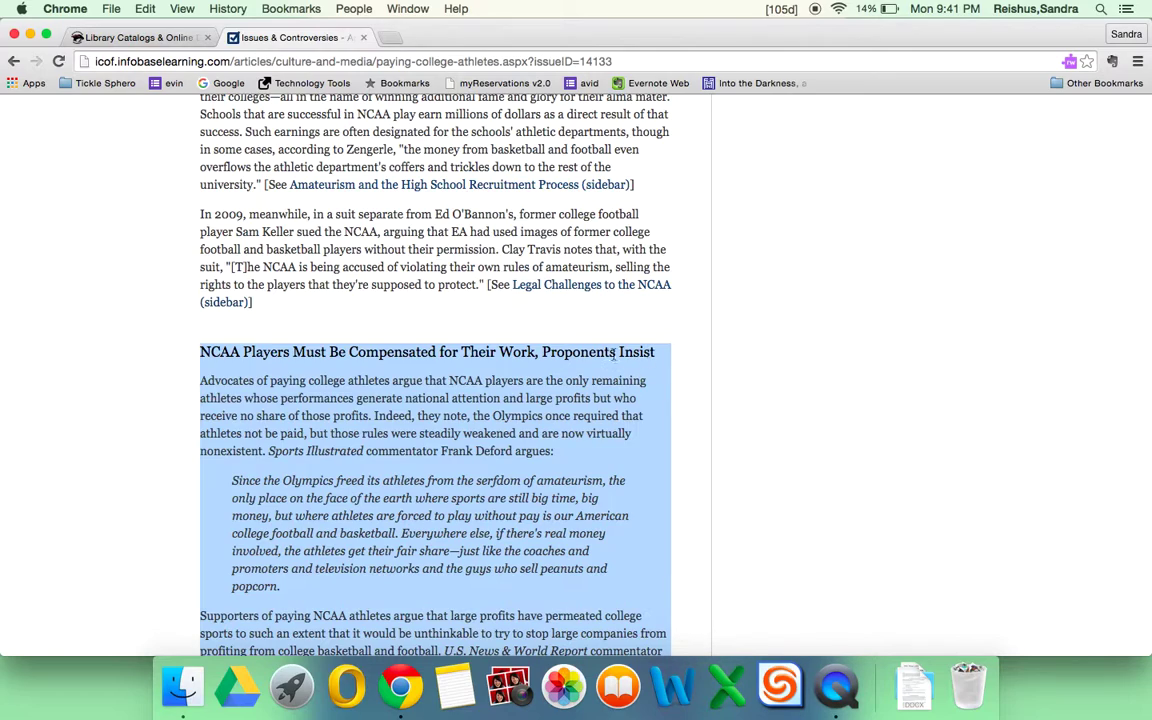
left_click(687, 390)
scroll(687, 391, "down", 8)
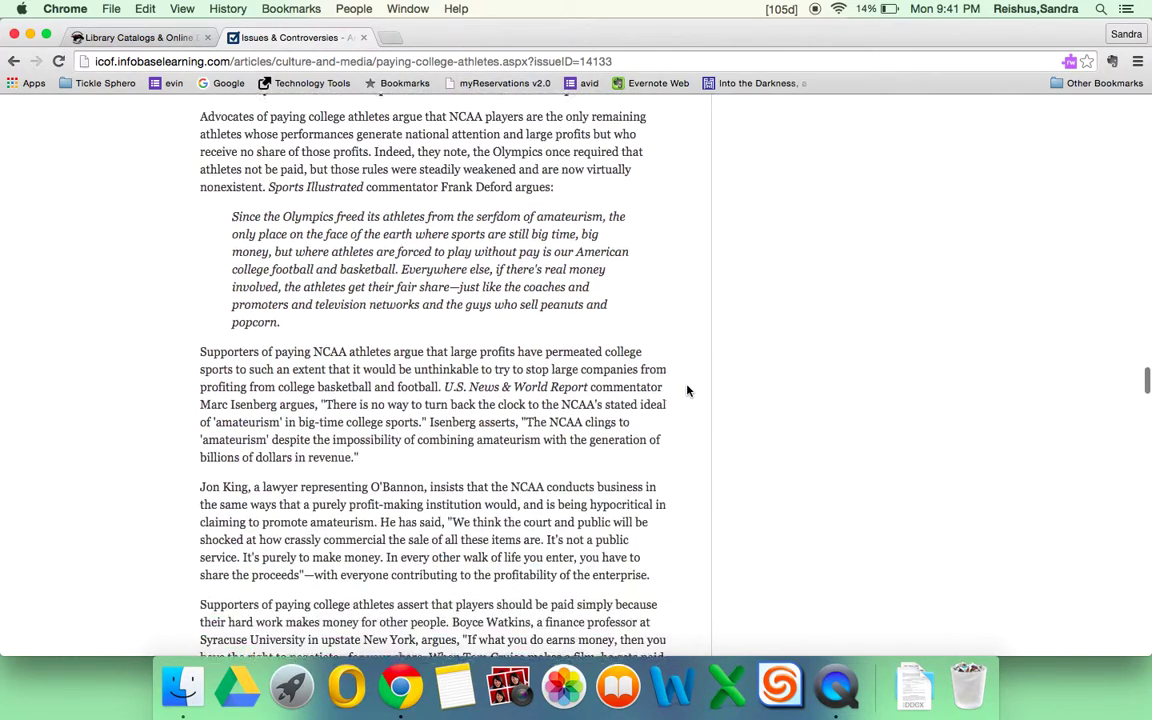
scroll(687, 391, "down", 15)
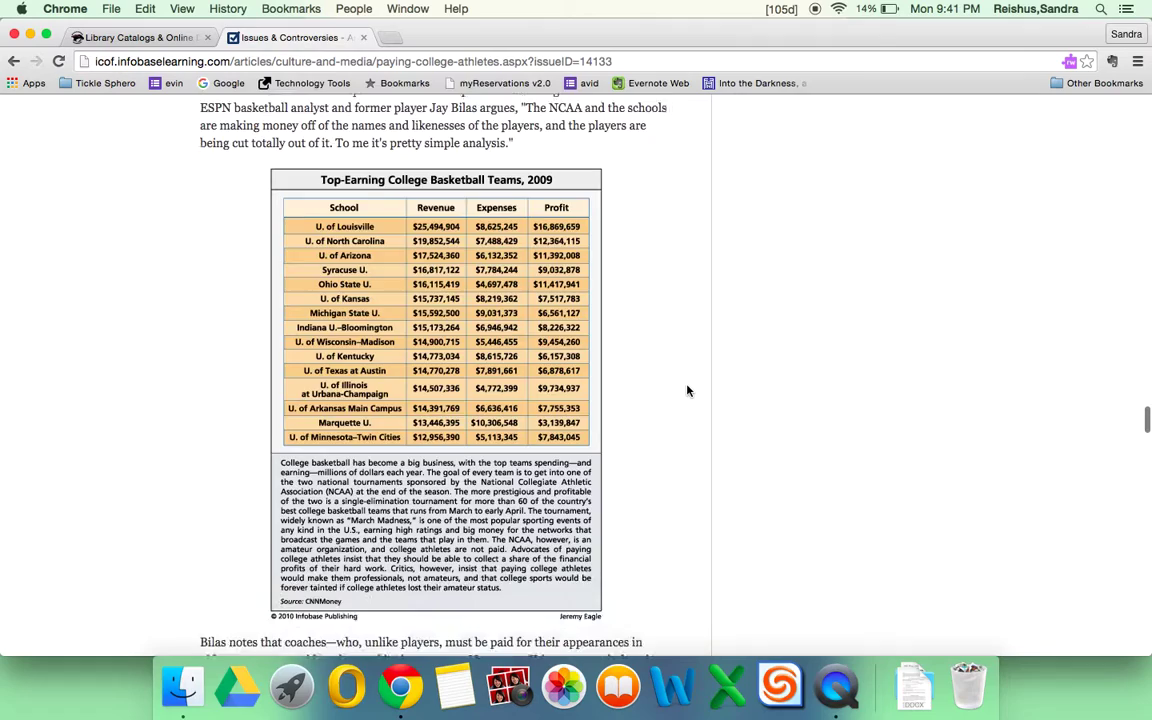
scroll(687, 391, "down", 10)
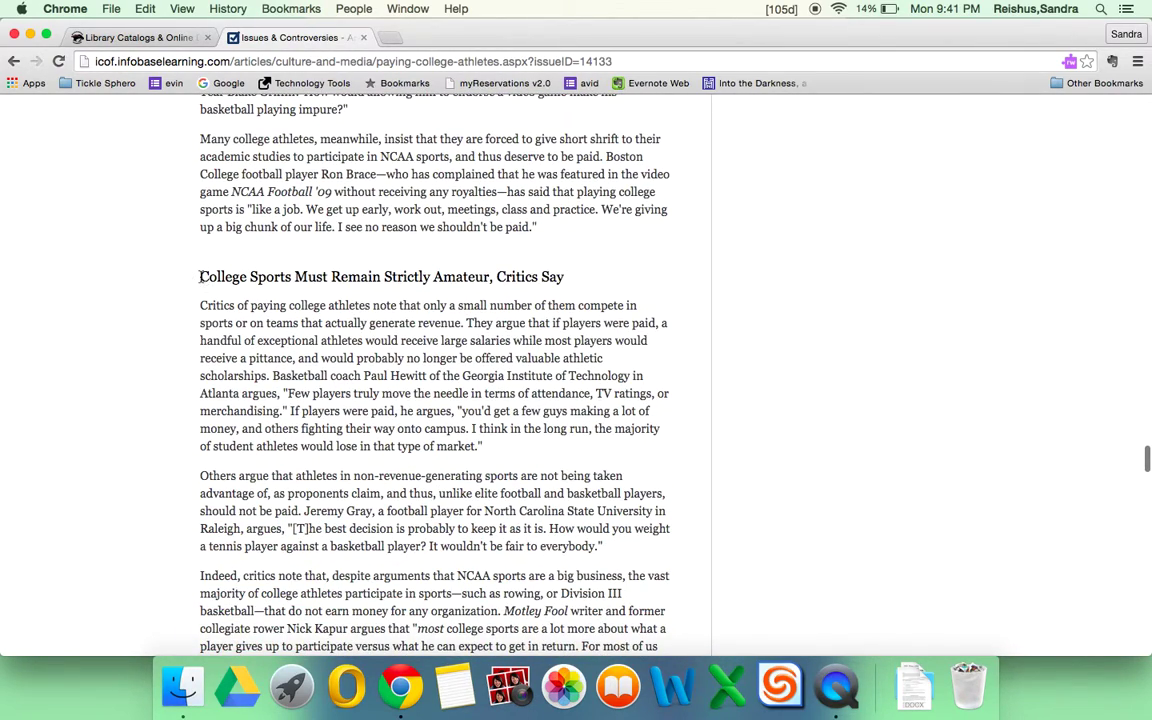
left_click_drag(200, 277, 626, 289)
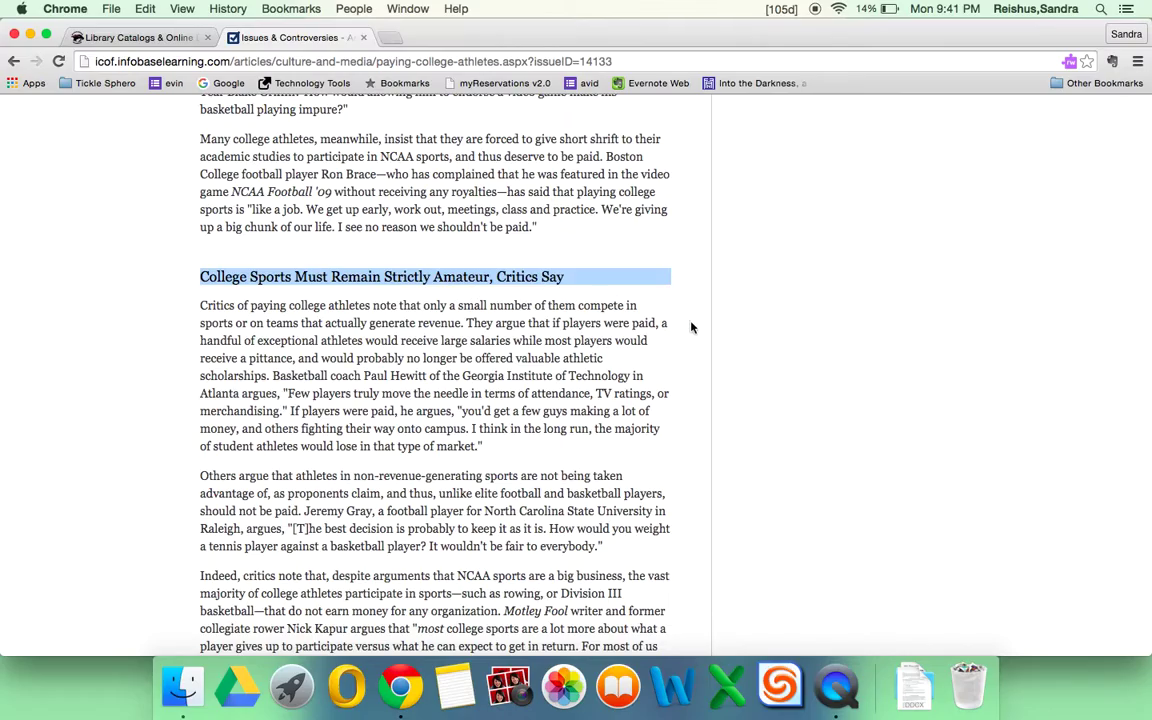
scroll(691, 327, "down", 20)
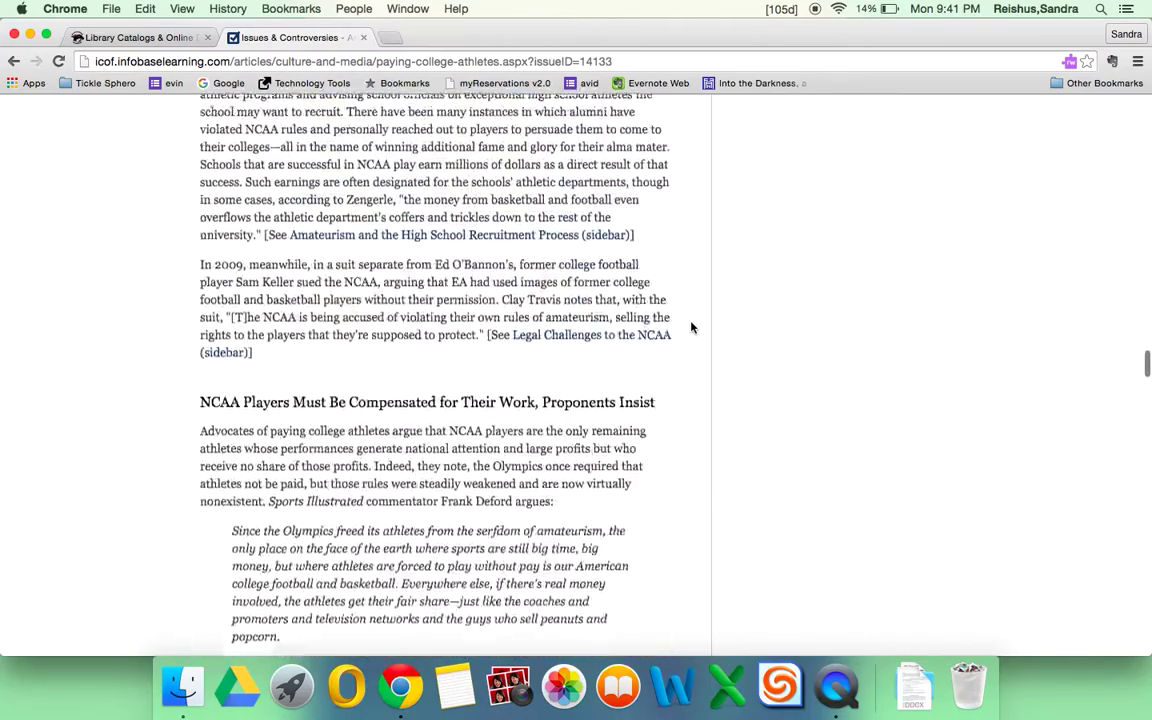
scroll(691, 327, "up", 20)
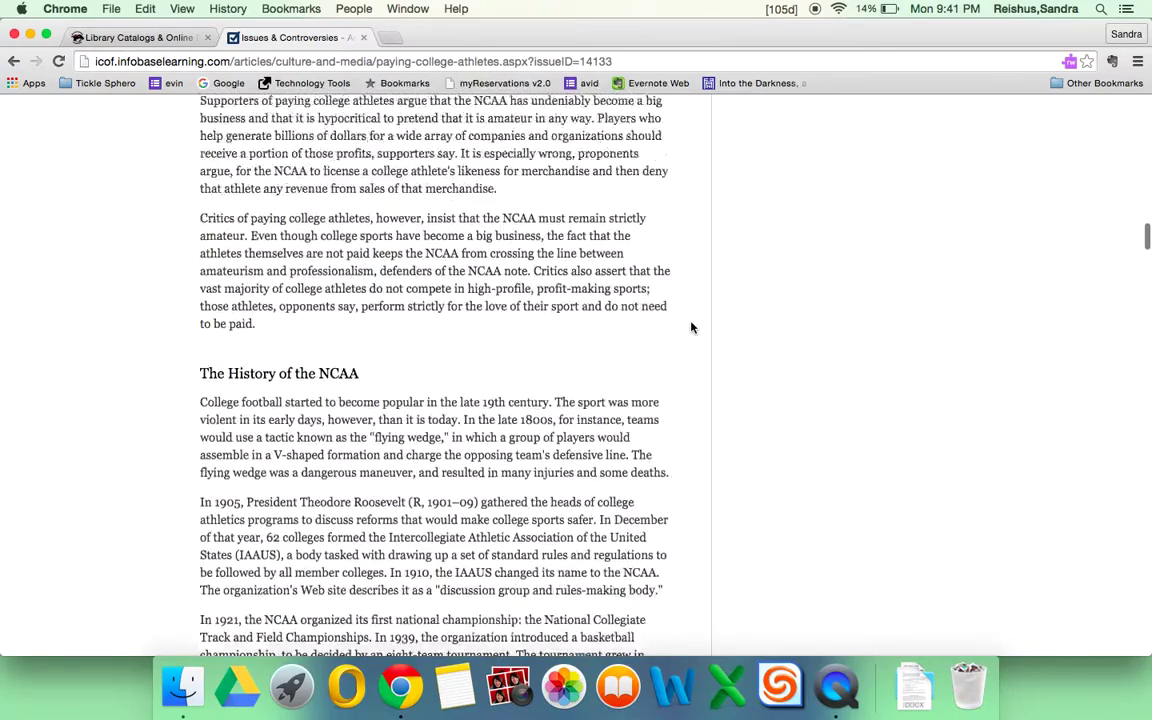
Scroll back to the article's title with the supporters' and opponents' summaries.
scroll(691, 327, "up", 20)
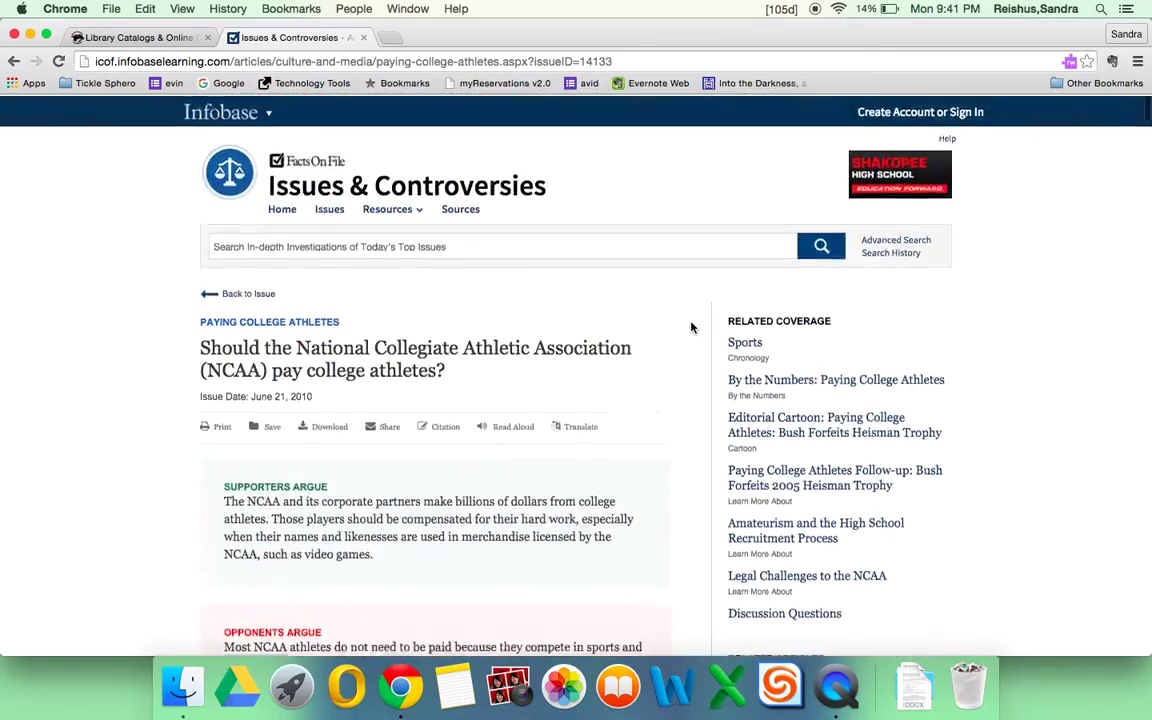
scroll(691, 327, "down", 3)
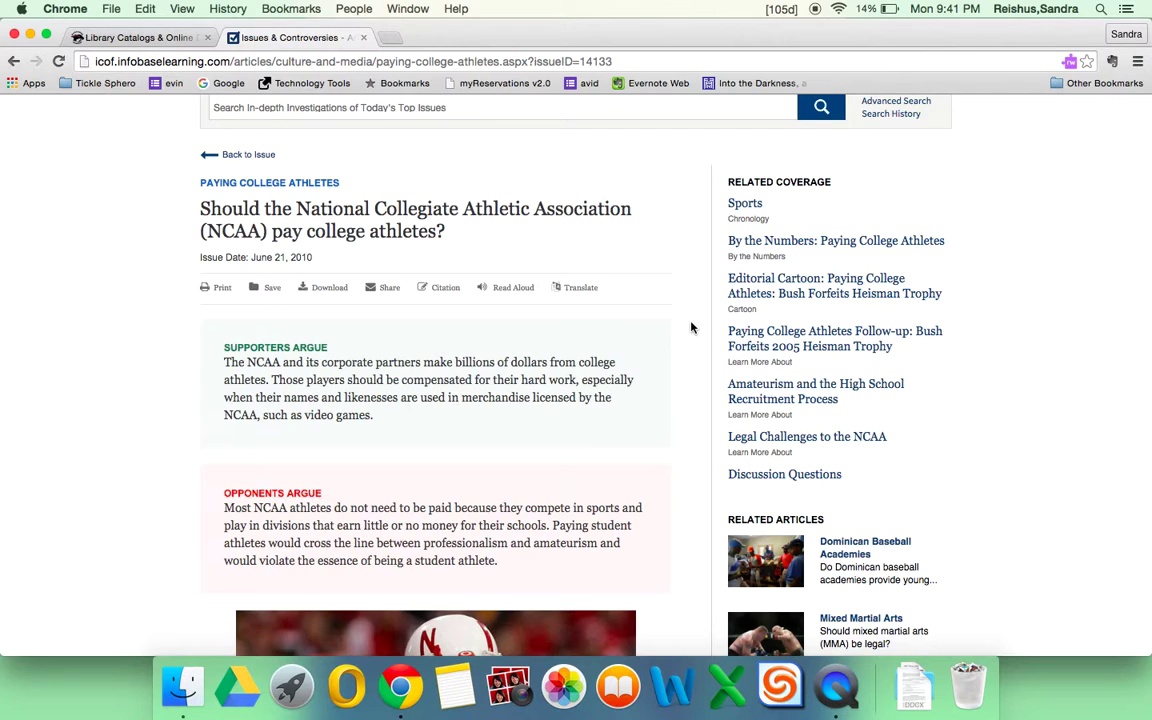
scroll(691, 327, "up", 3)
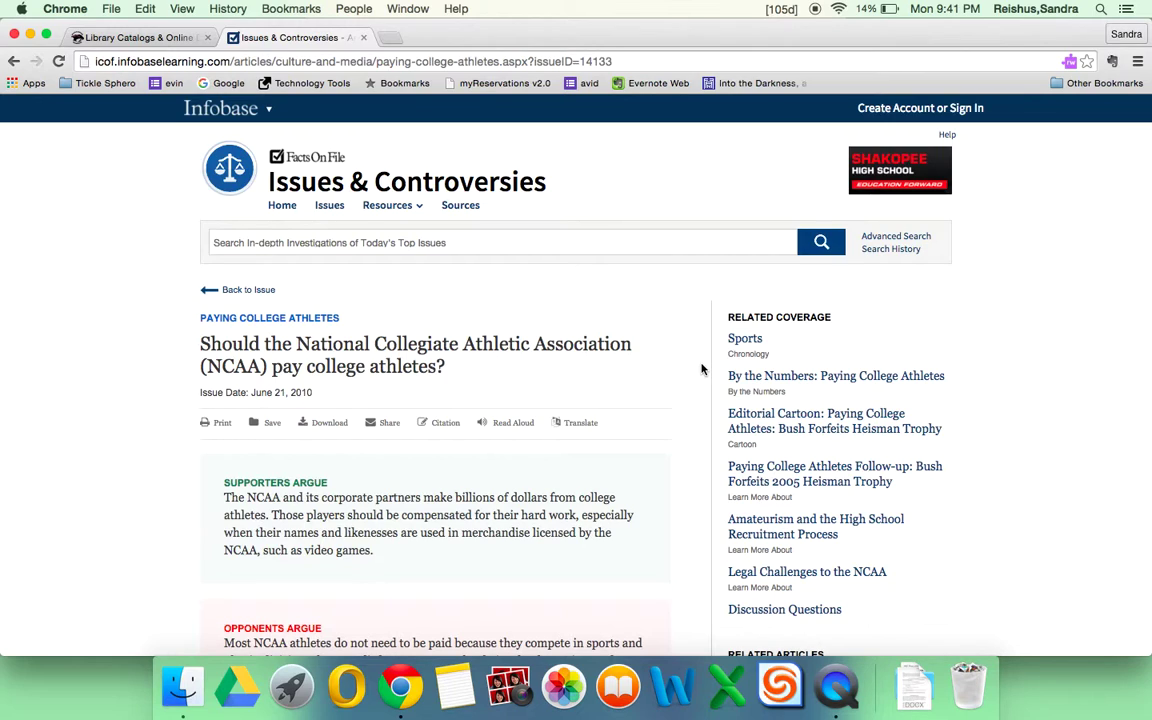
Share the article by email to the recipient's school address with the note 'NCAA paying college athletes'.
left_click(387, 423)
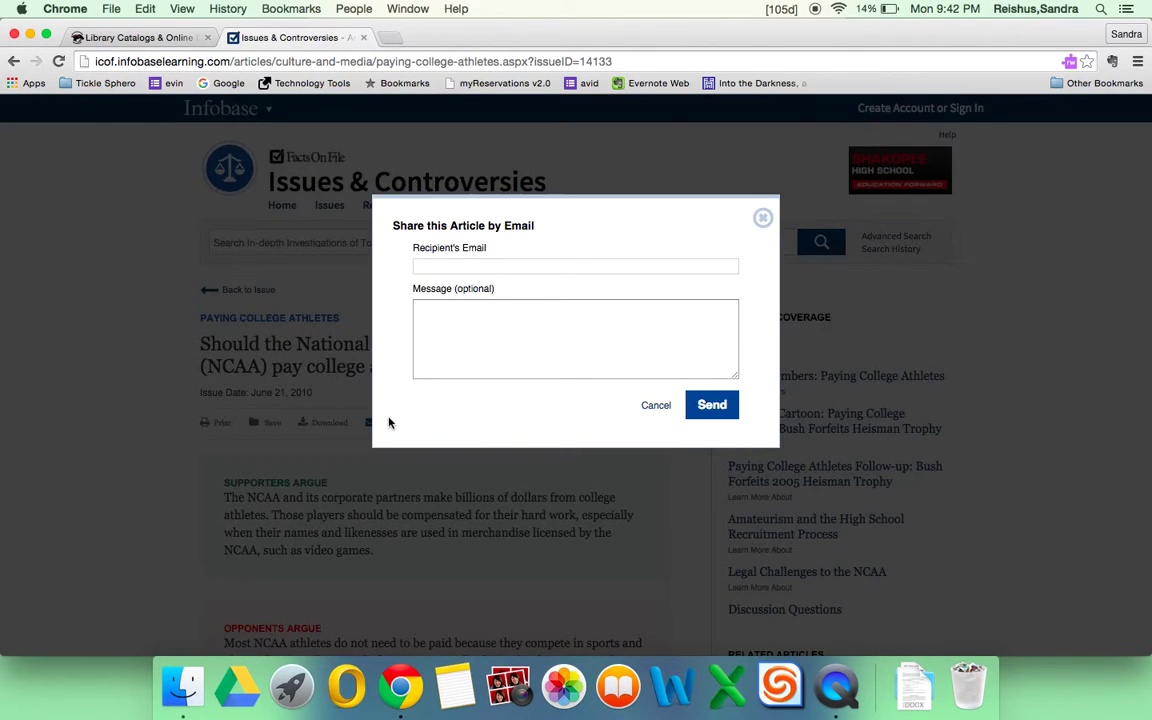
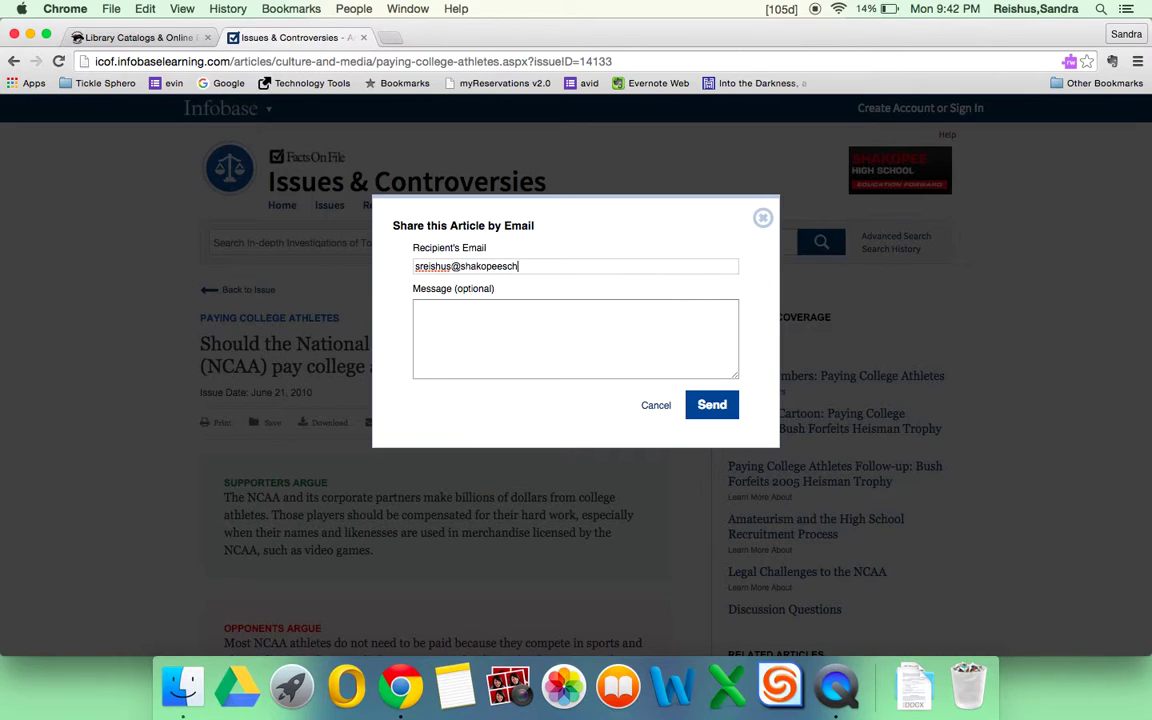
left_click(417, 308)
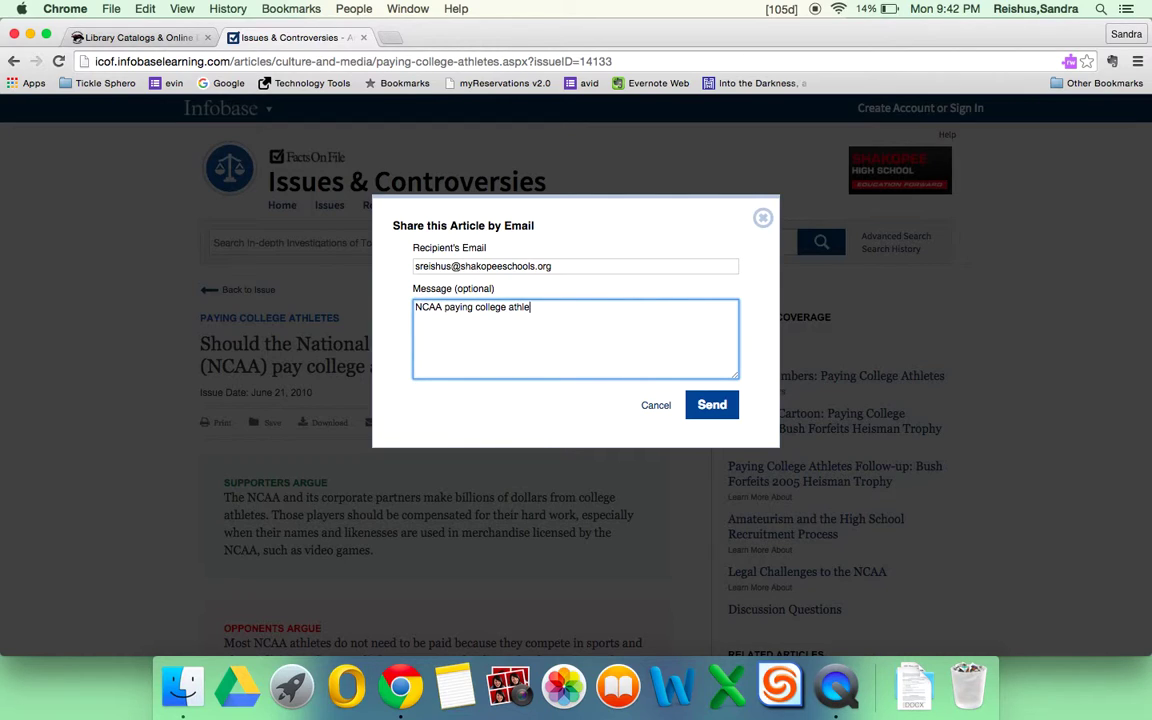
left_click(703, 403)
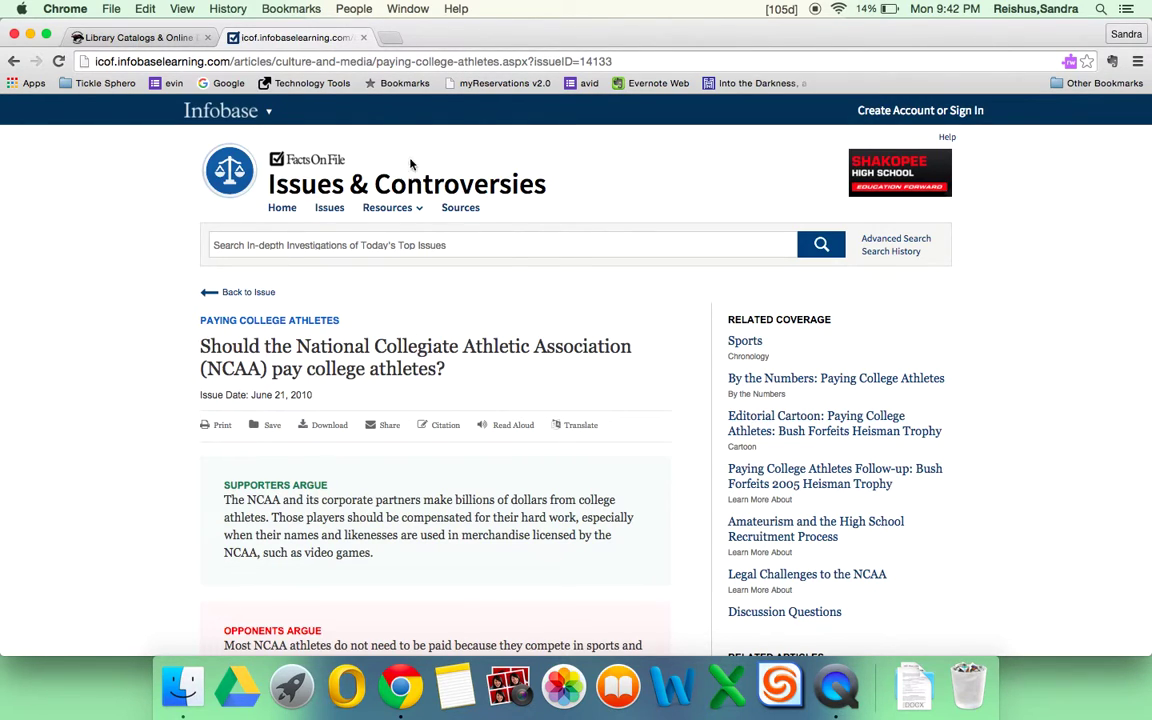
left_click(422, 62)
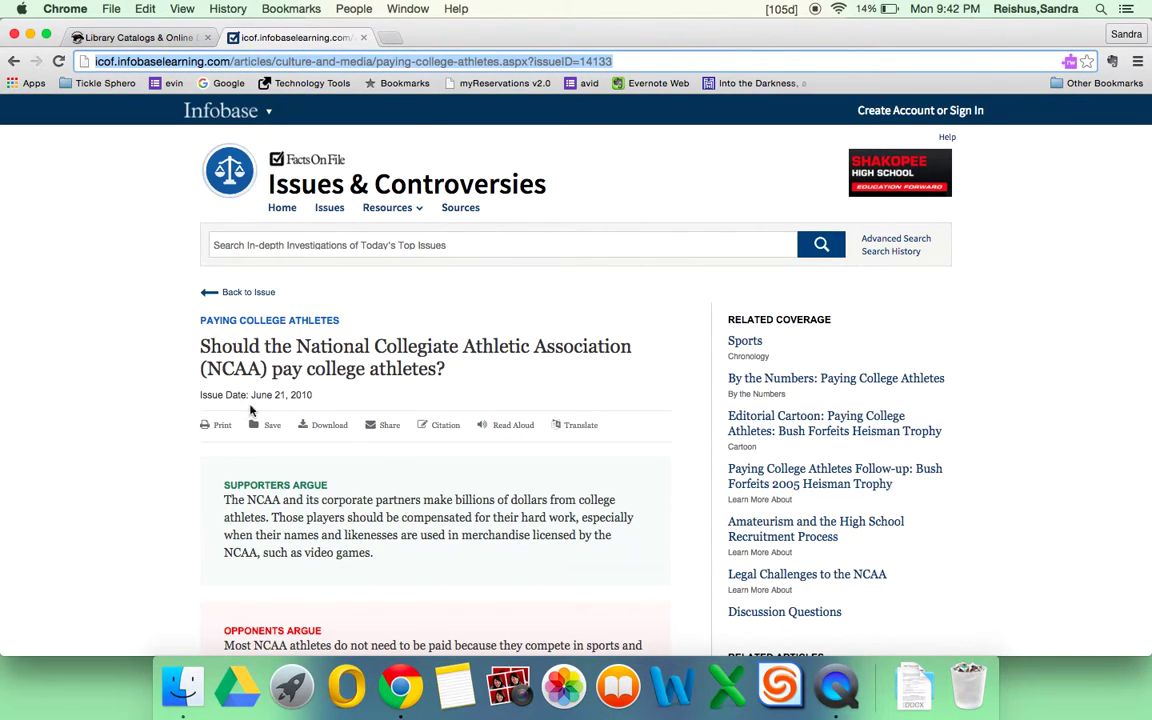
left_click(473, 305)
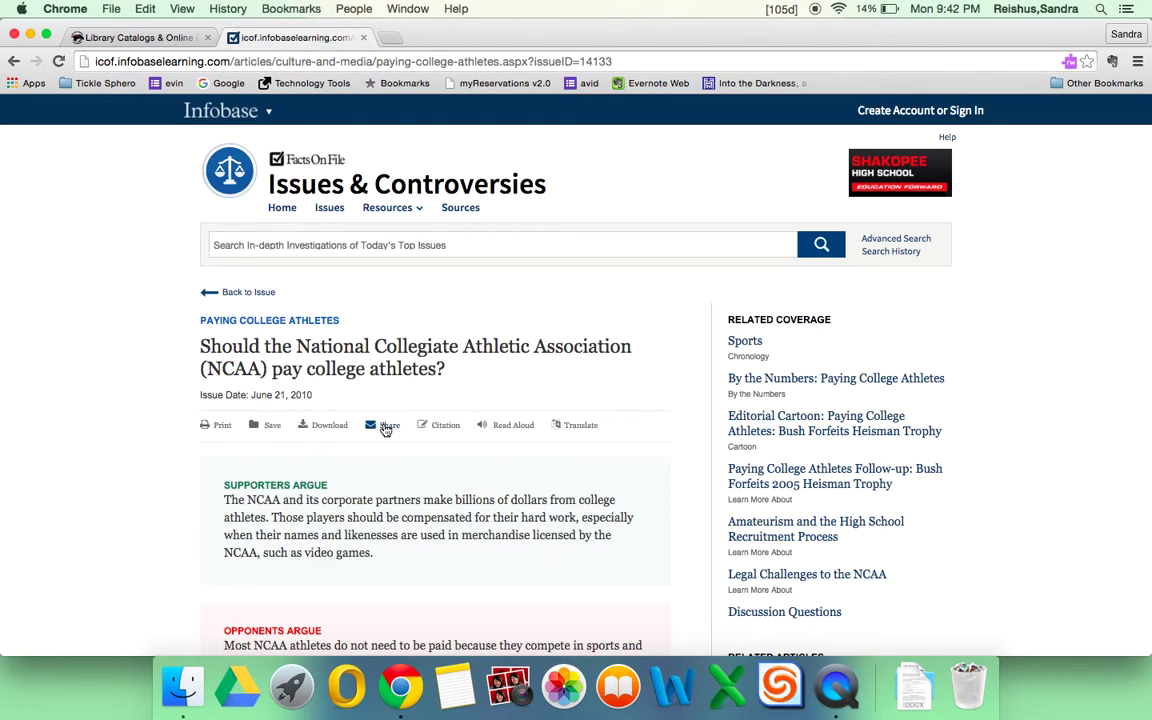
left_click(446, 426)
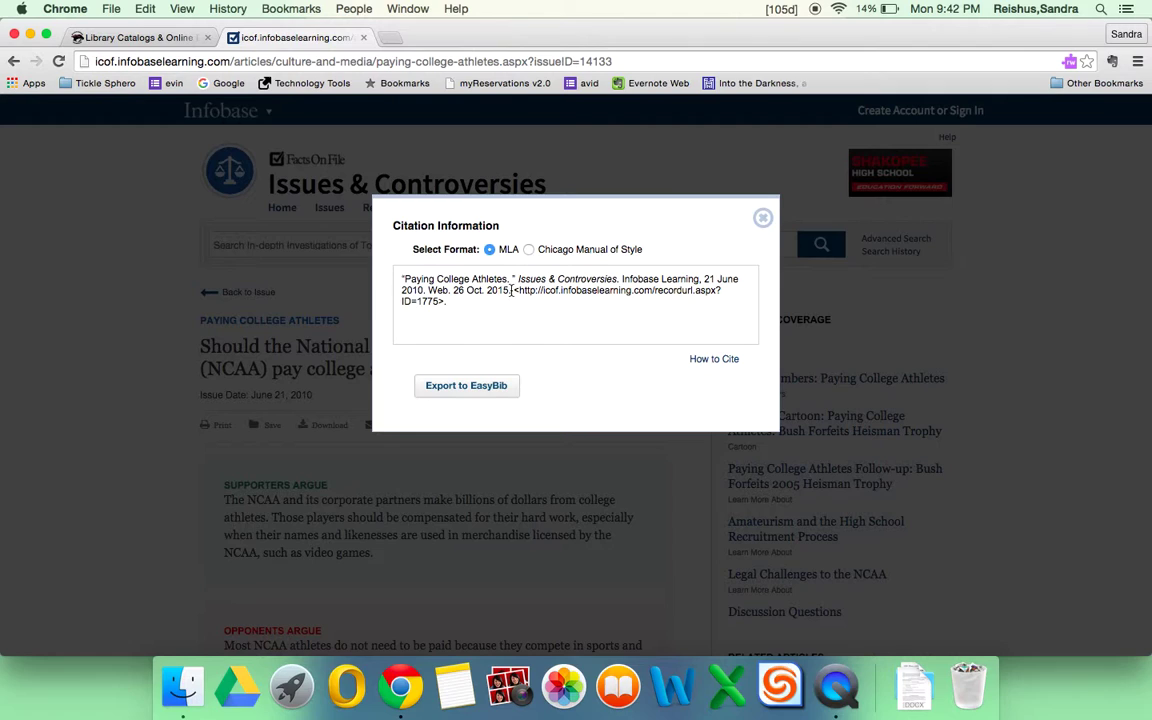
left_click_drag(513, 290, 518, 306)
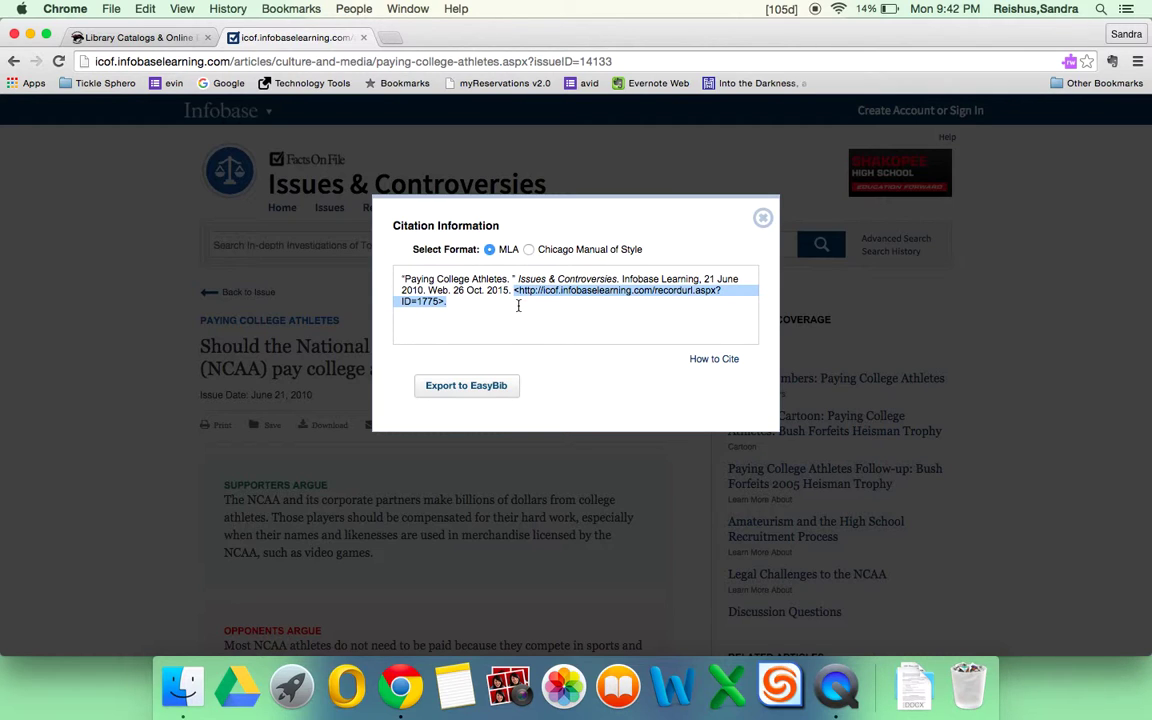
left_click(763, 217)
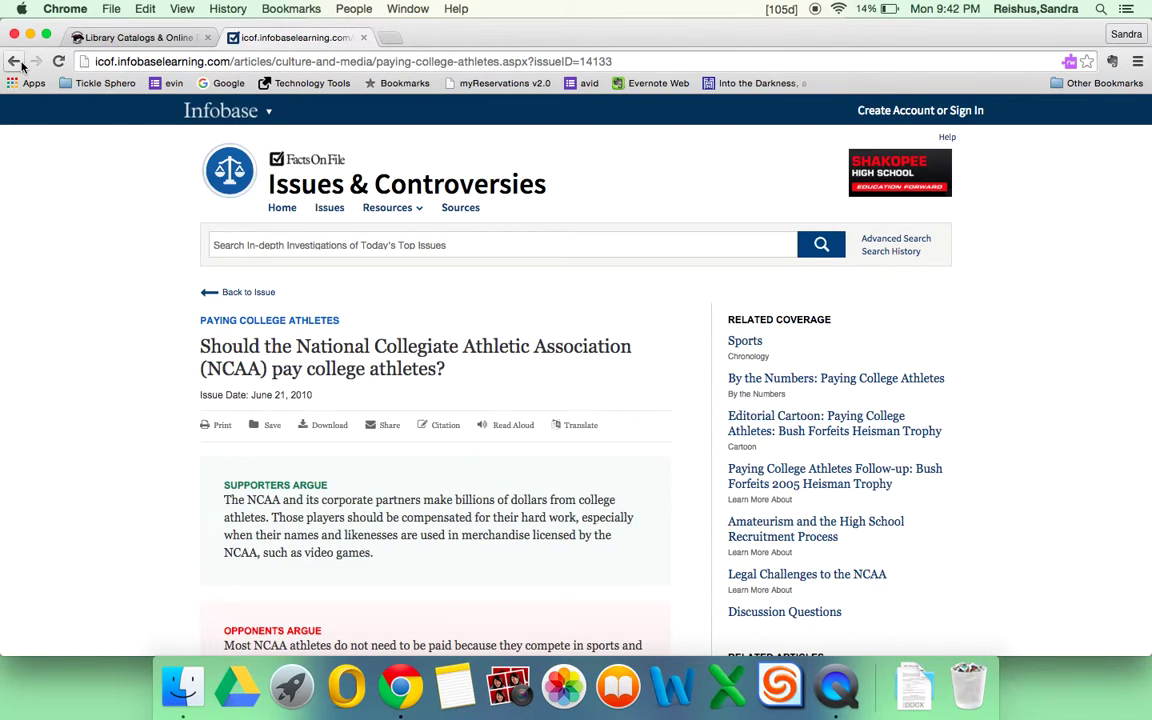
Browse the Issues & Controversies home page, then switch to the Library Catalogs & Online Databases tab.
left_click(284, 209)
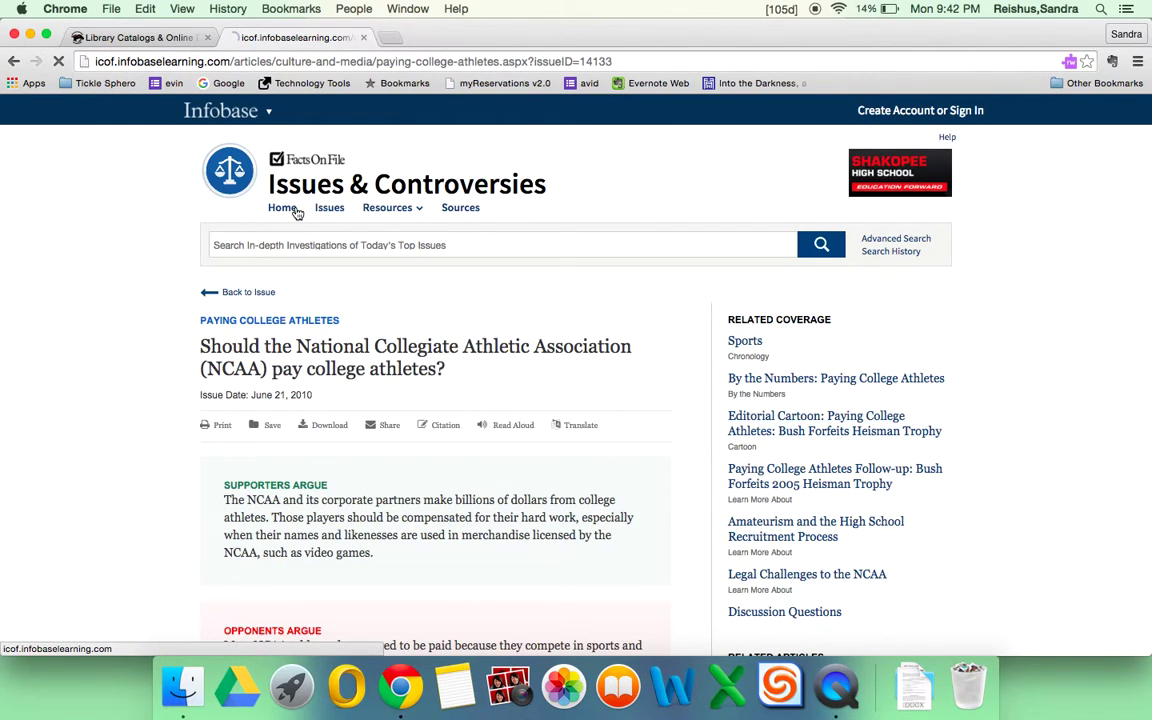
scroll(743, 410, "down", 5)
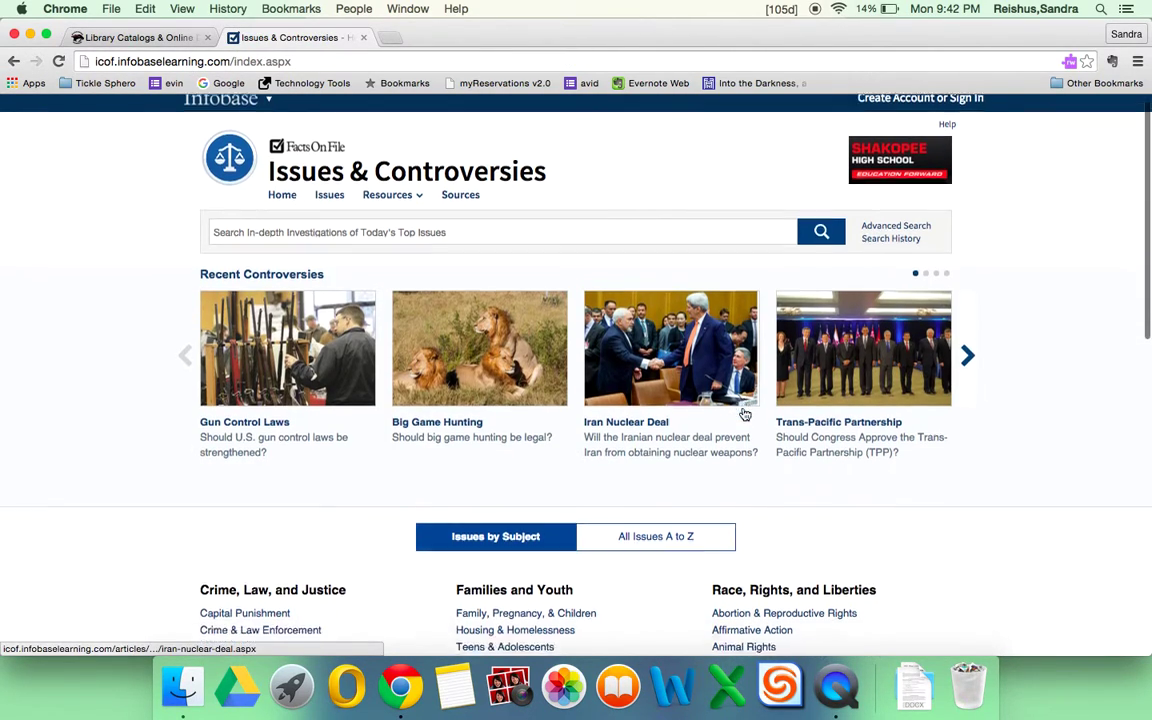
scroll(743, 408, "down", 5)
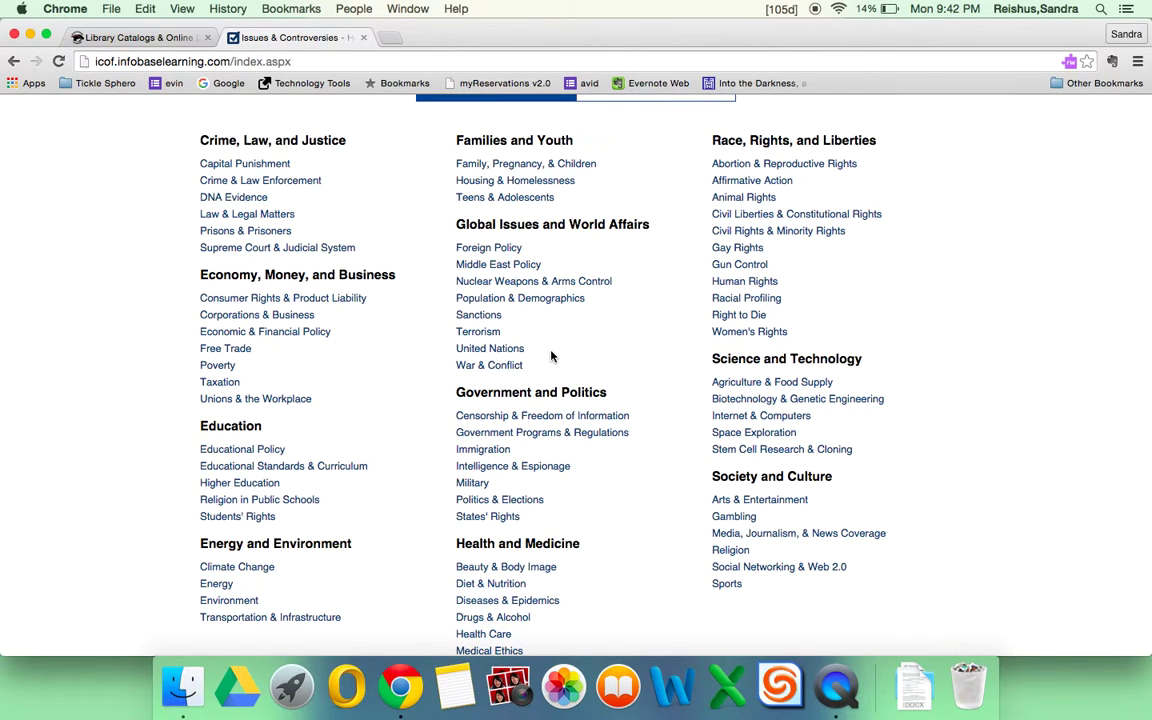
scroll(551, 356, "up", 8)
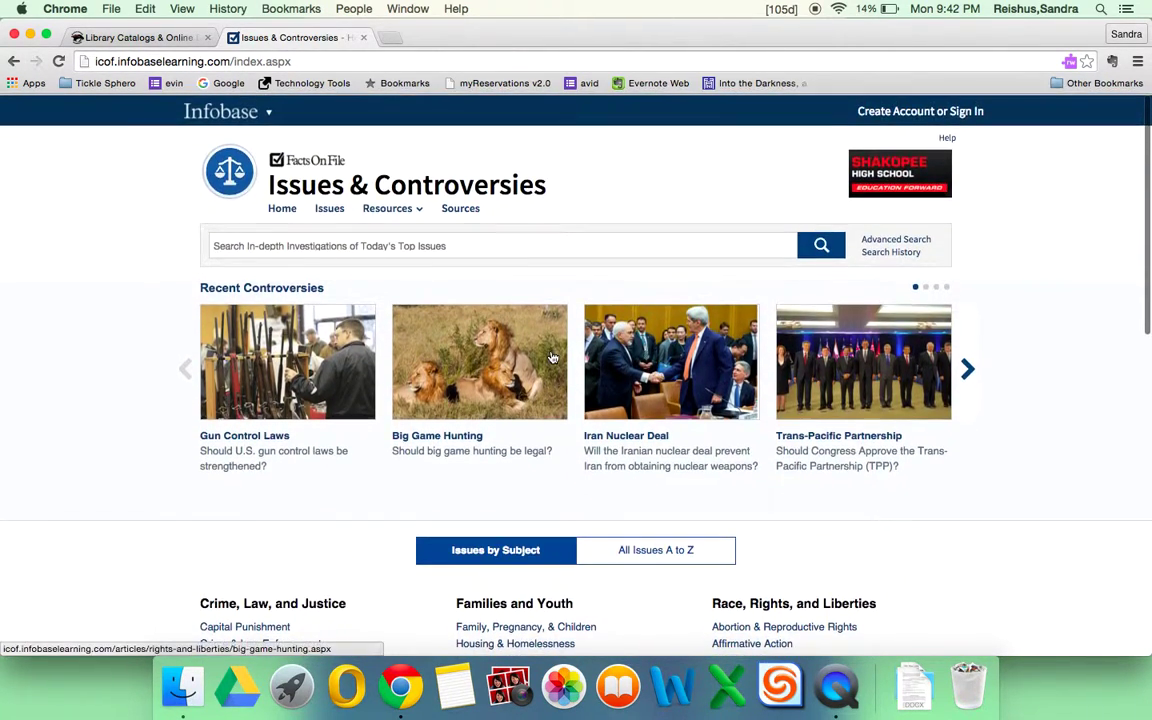
left_click(150, 38)
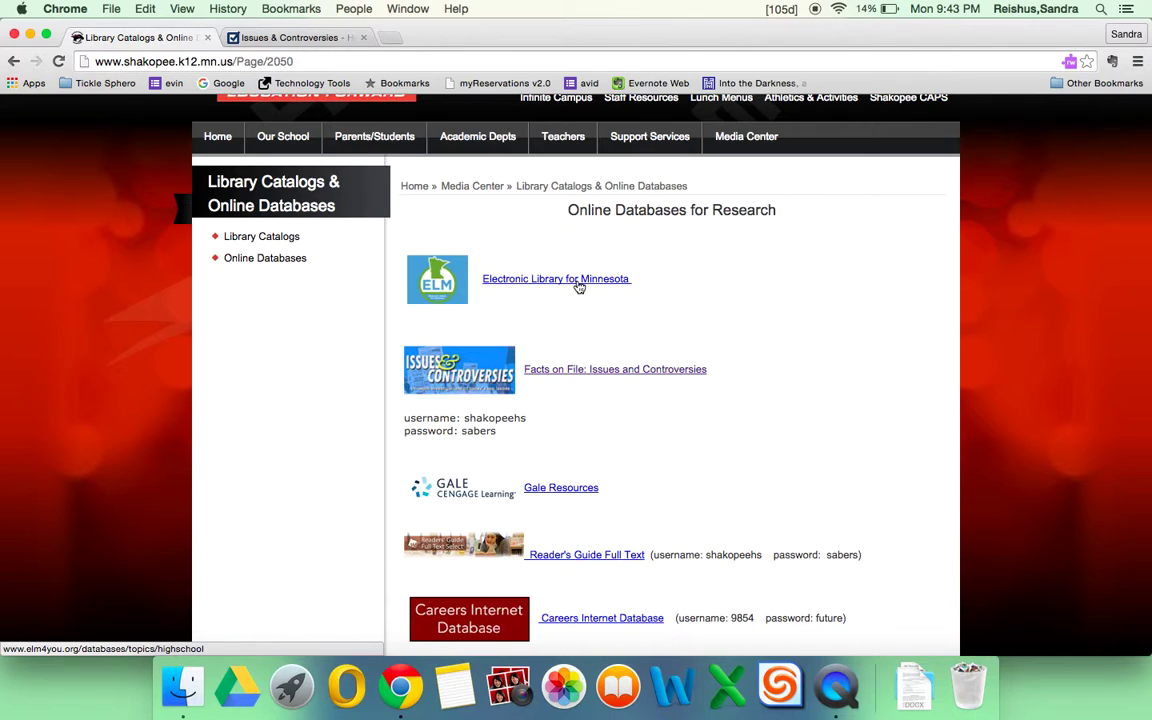
Open the Electronic Library for Minnesota portal from the databases list.
left_click(540, 287)
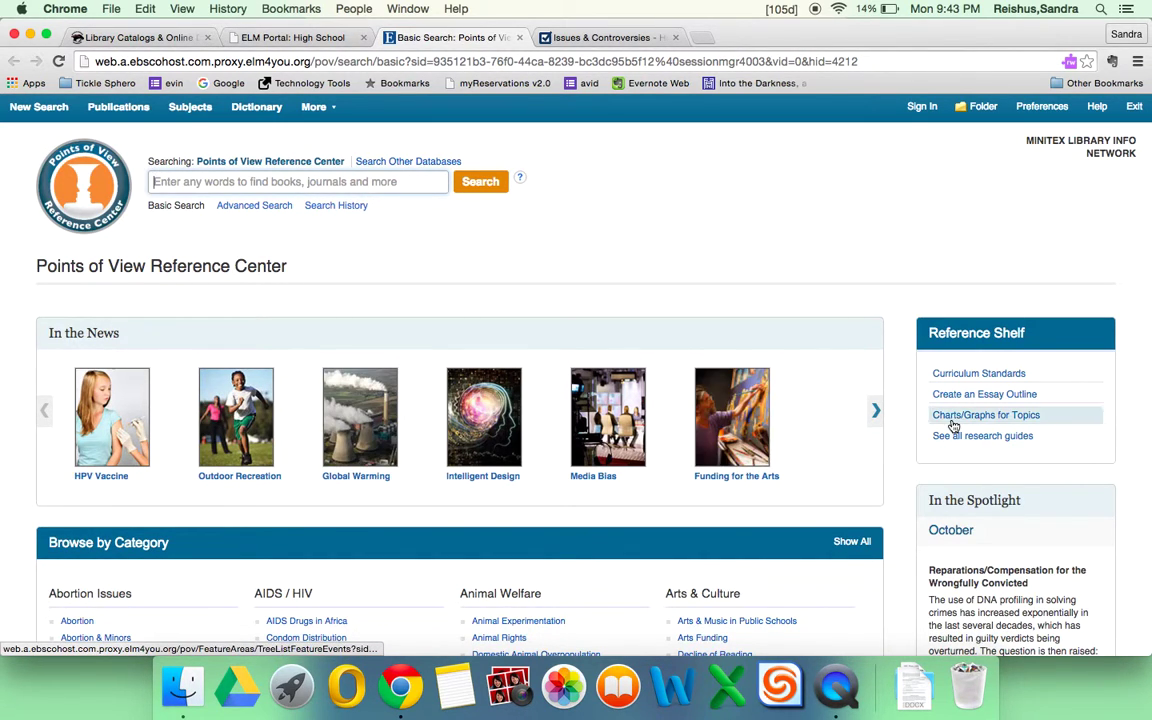
Open 'Arts & Music in Public Schools: An Overview' from Arts & Culture and skim the article.
scroll(860, 442, "down", 10)
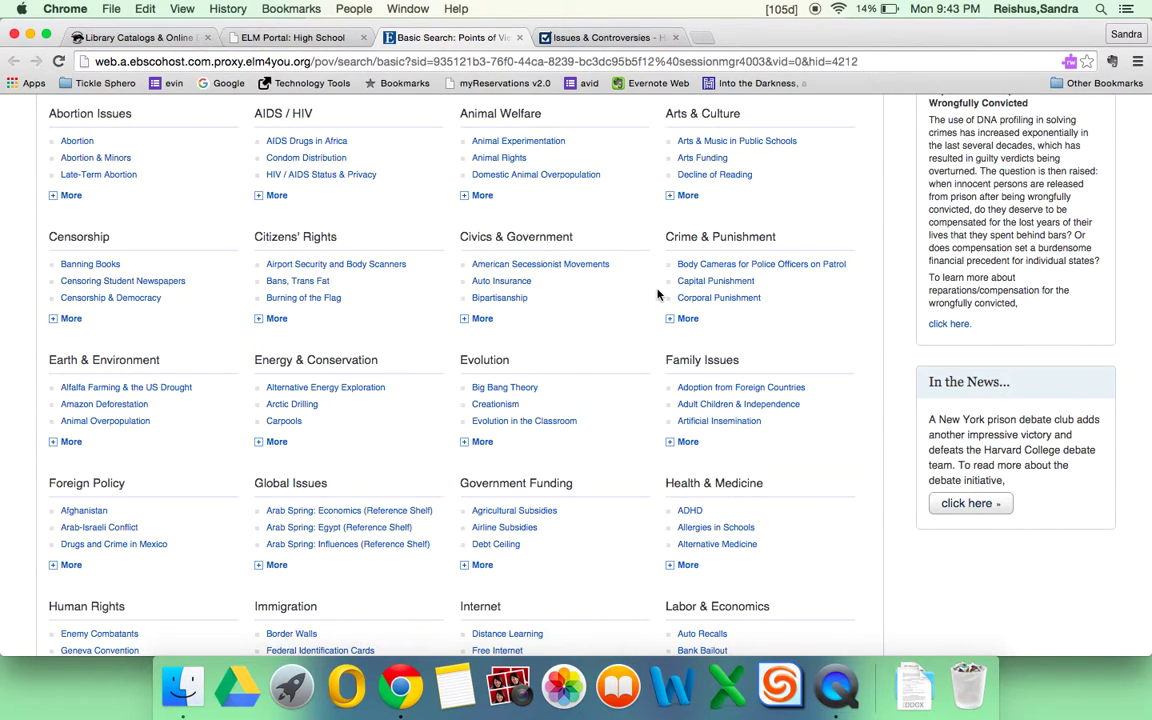
left_click(759, 143)
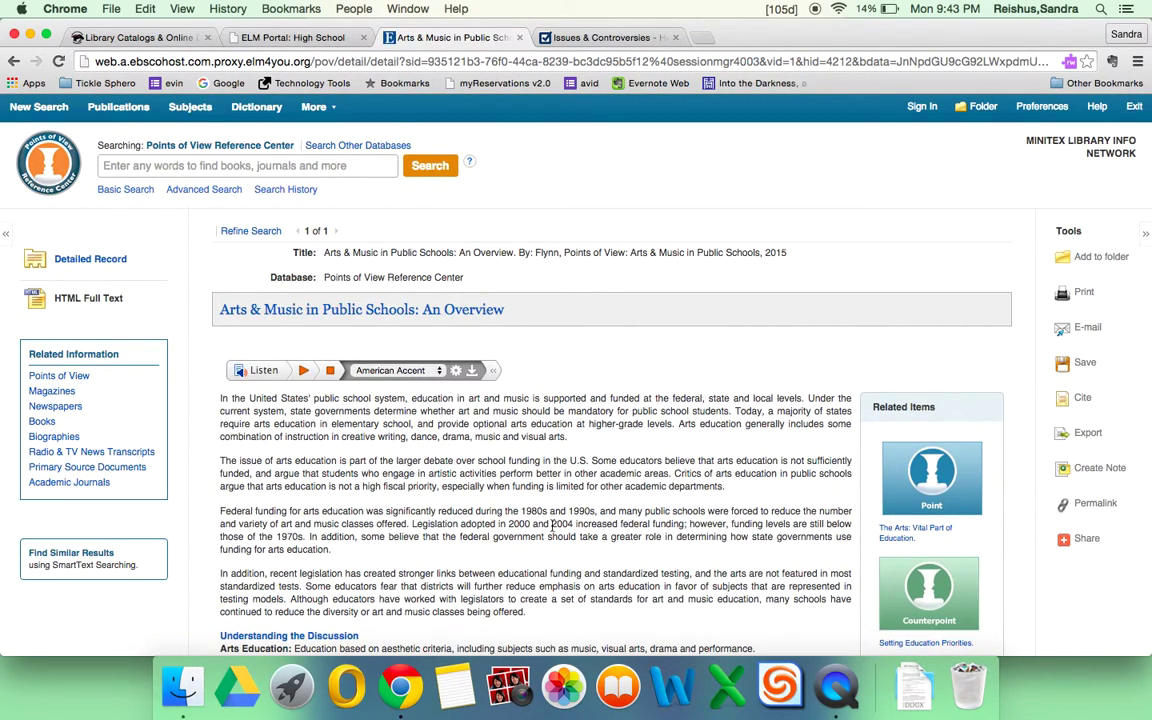
scroll(596, 557, "down", 10)
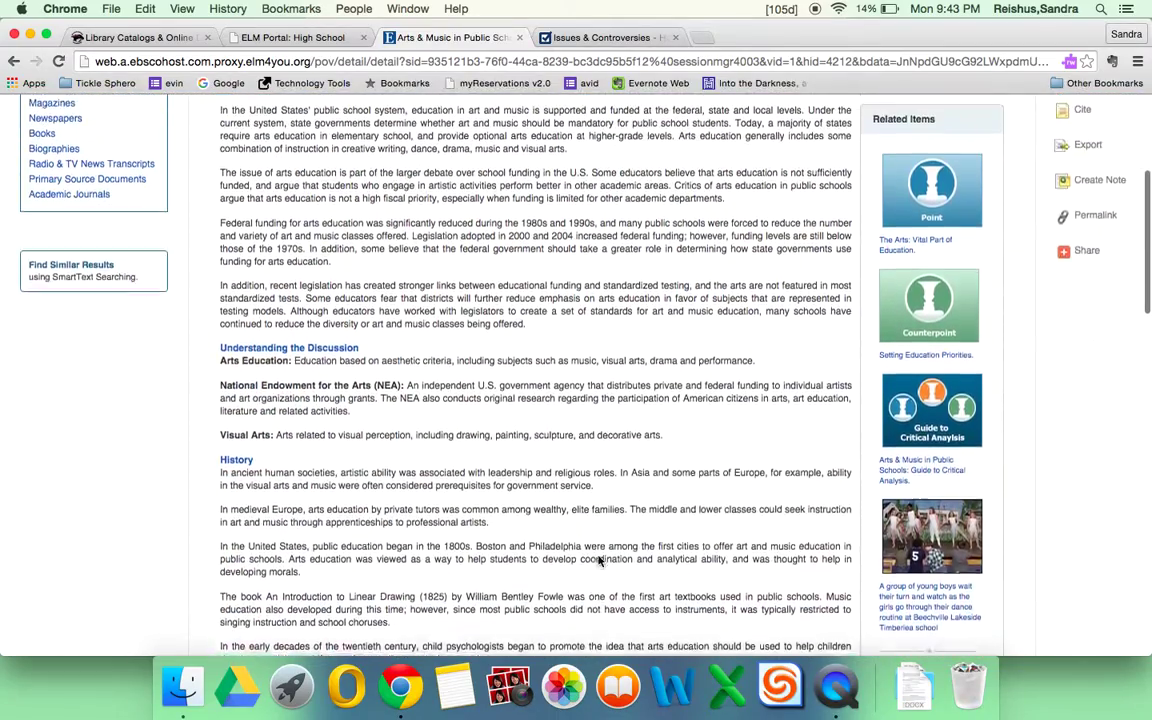
scroll(598, 560, "up", 10)
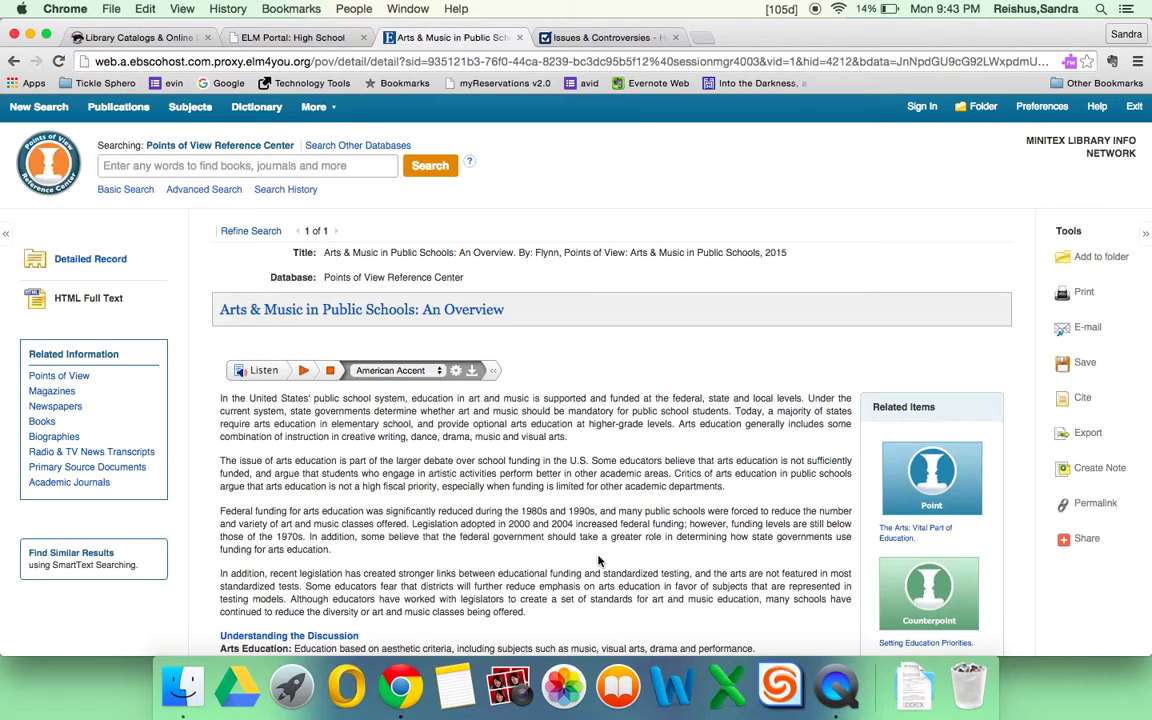
List the related Points of View essays and open result 2, 'Point: The Arts are a Vital Part of Education'.
left_click(64, 378)
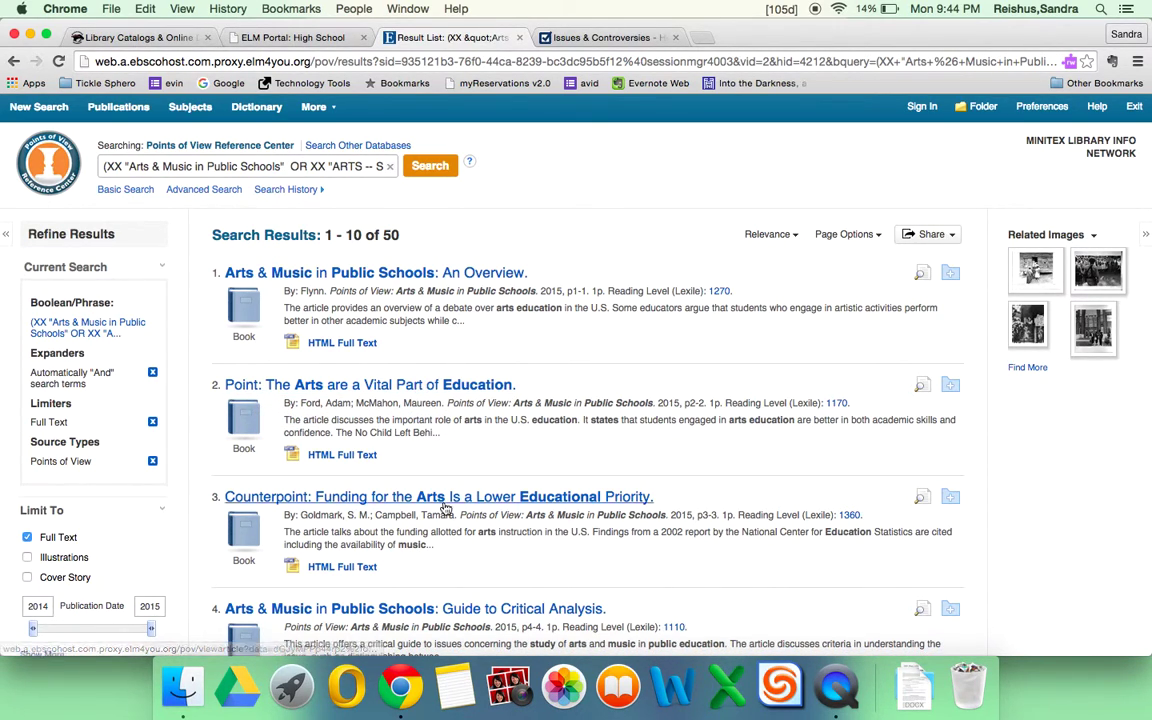
scroll(444, 508, "down", 2)
scroll(446, 509, "down", 1)
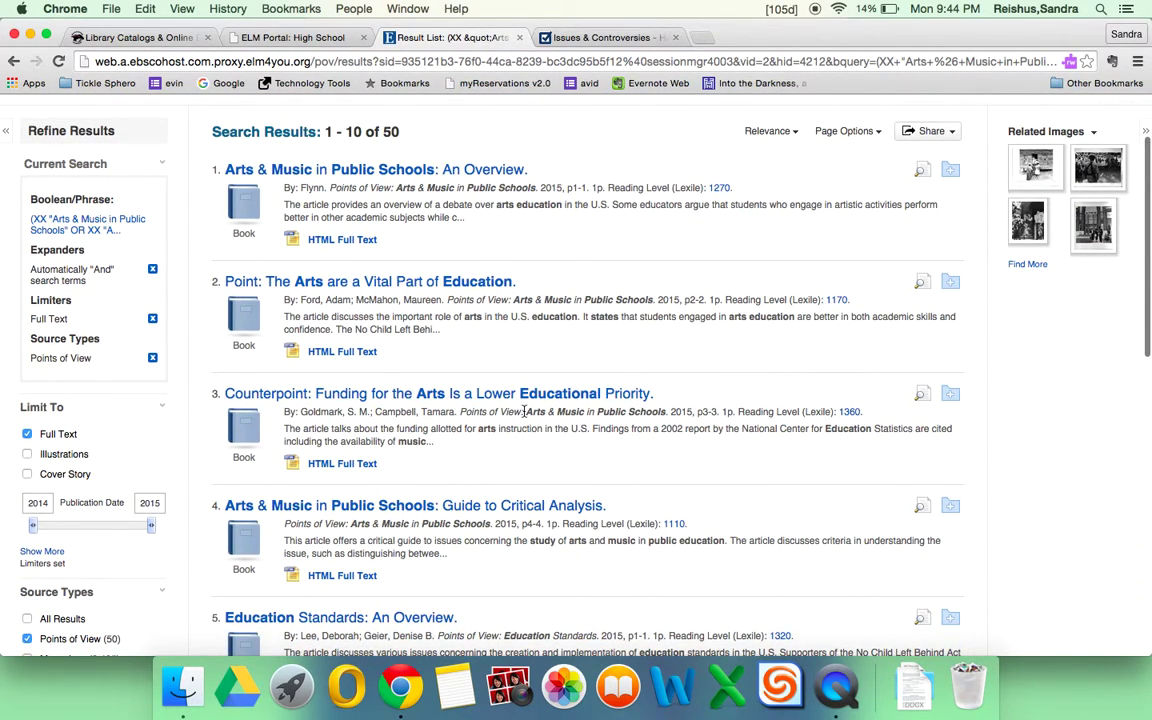
left_click(411, 286)
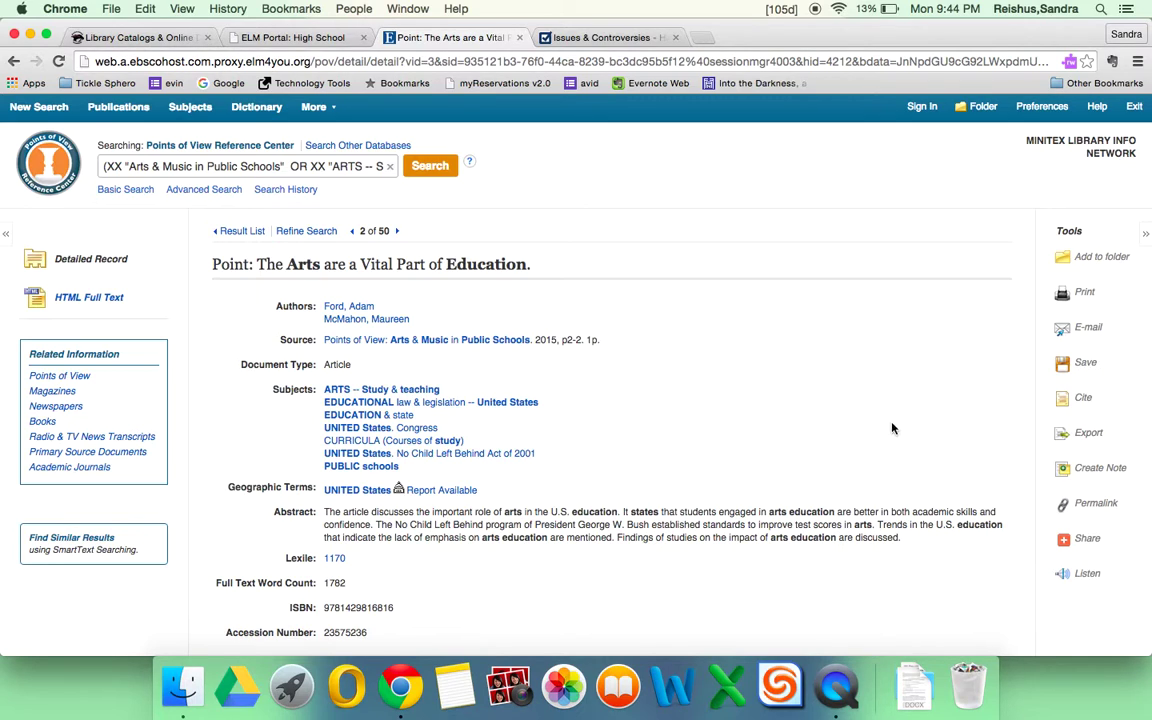
E-mail the Point essay to the school address with subject 'arts in schools' and confirm it was sent.
left_click(1088, 328)
left_click(366, 340)
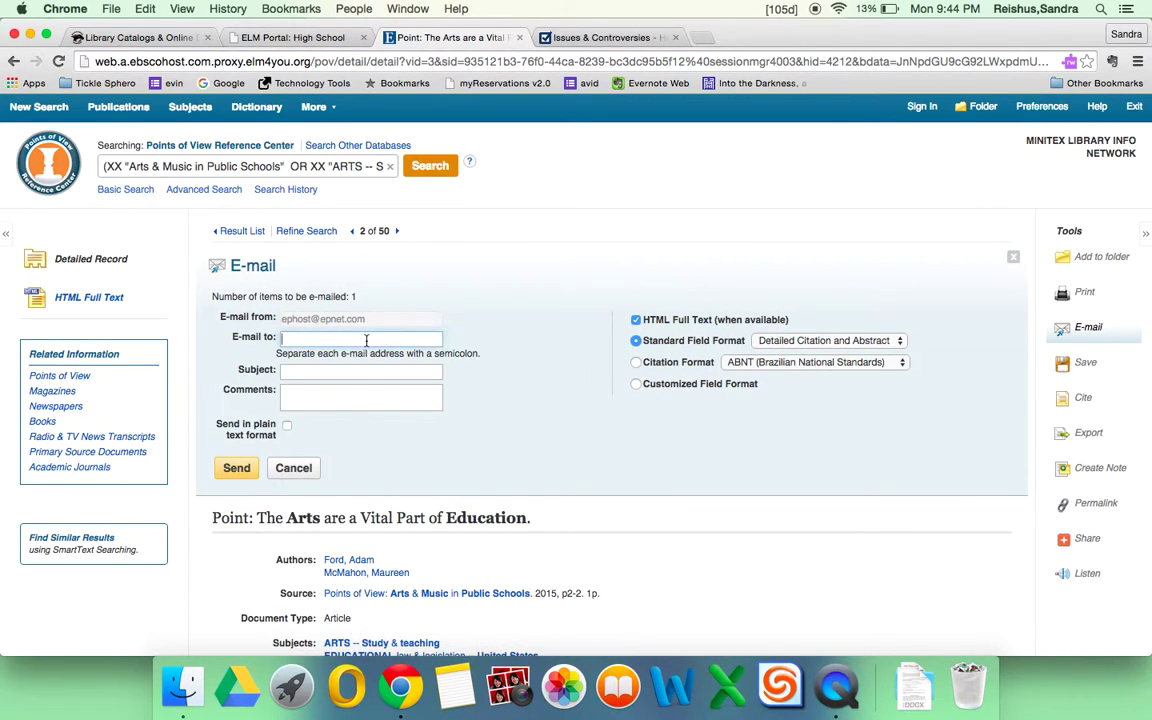
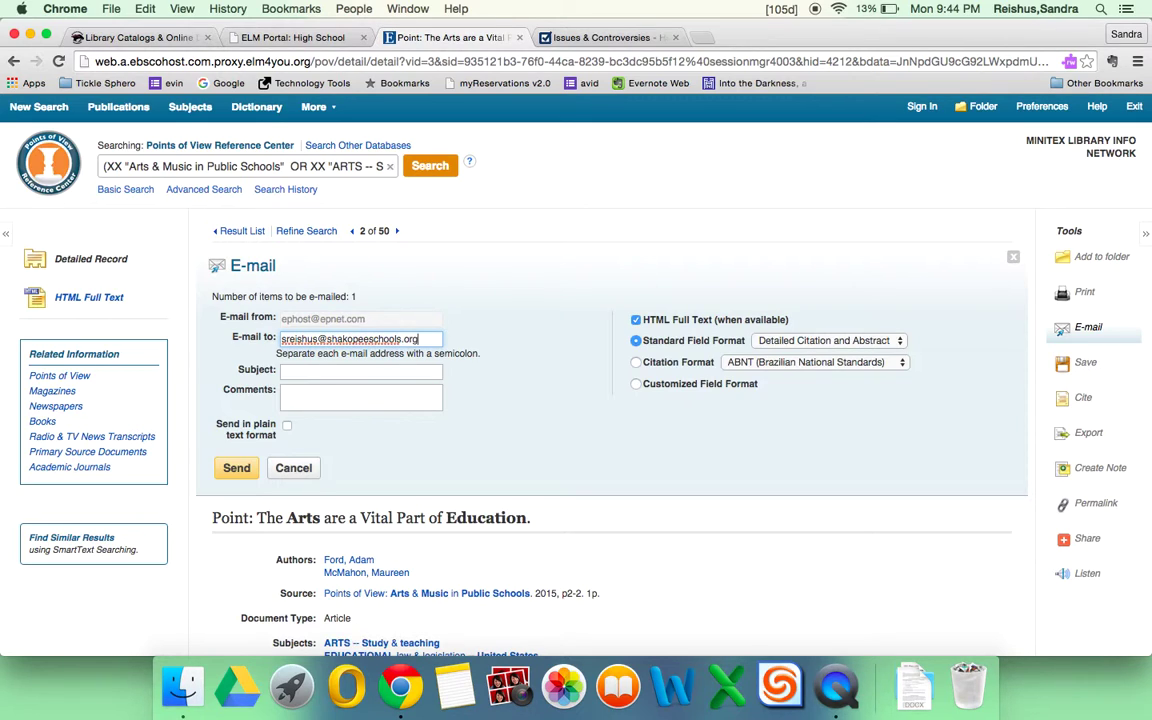
left_click(360, 371)
type("ar")
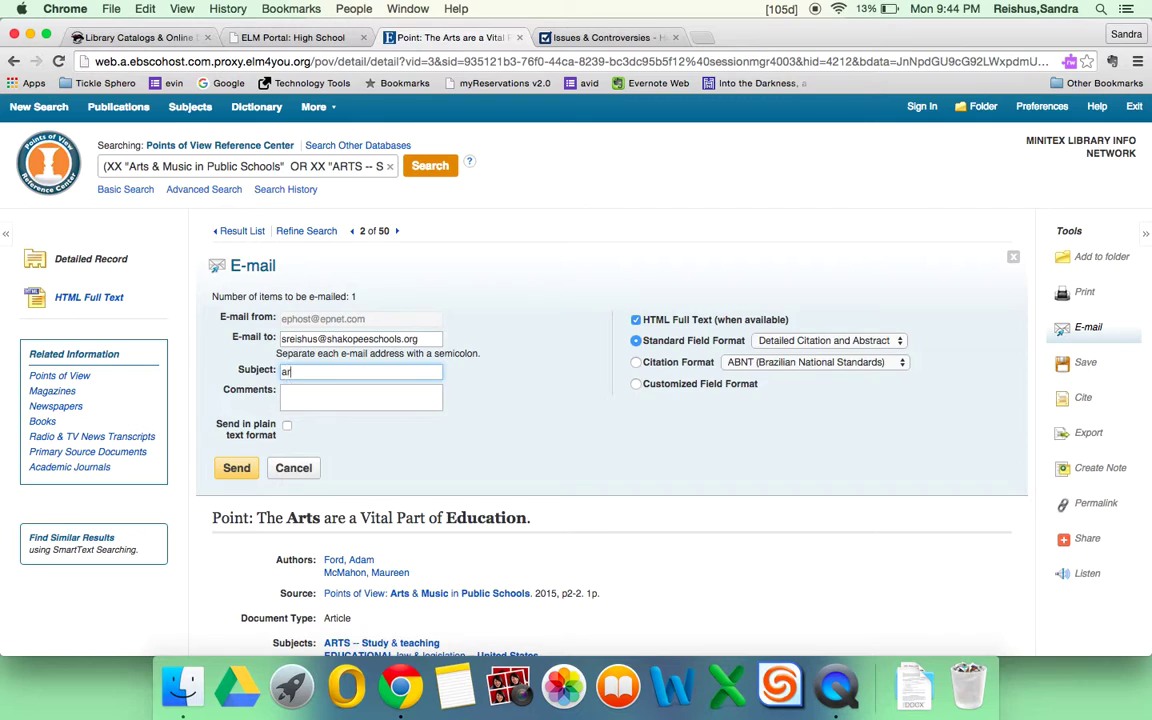
type("ts in schools")
left_click(234, 467)
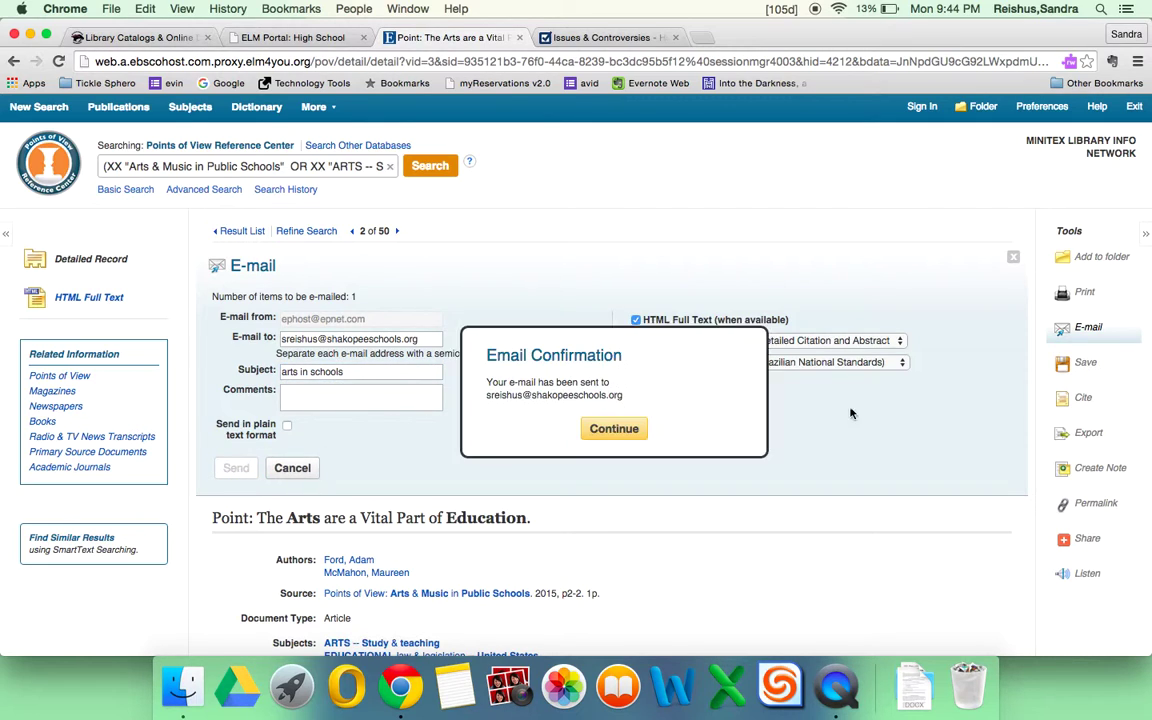
left_click(612, 428)
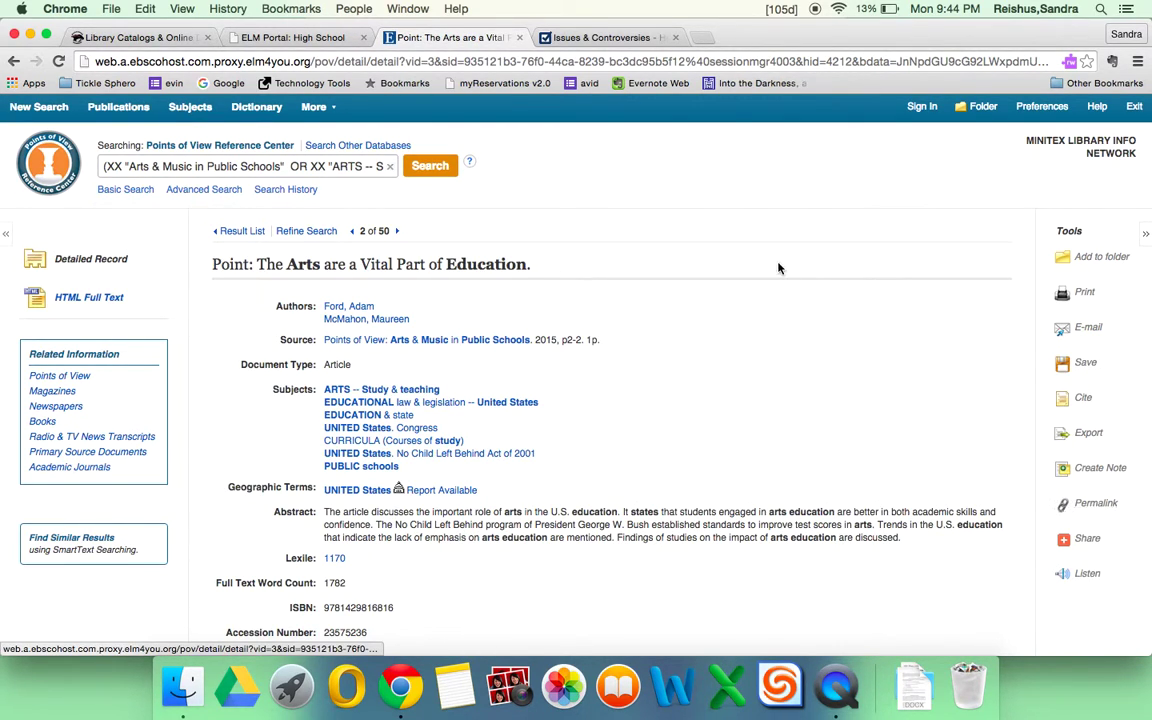
Display and select the essay's permalink, then return to the Points of View Basic Search page.
left_click(636, 63)
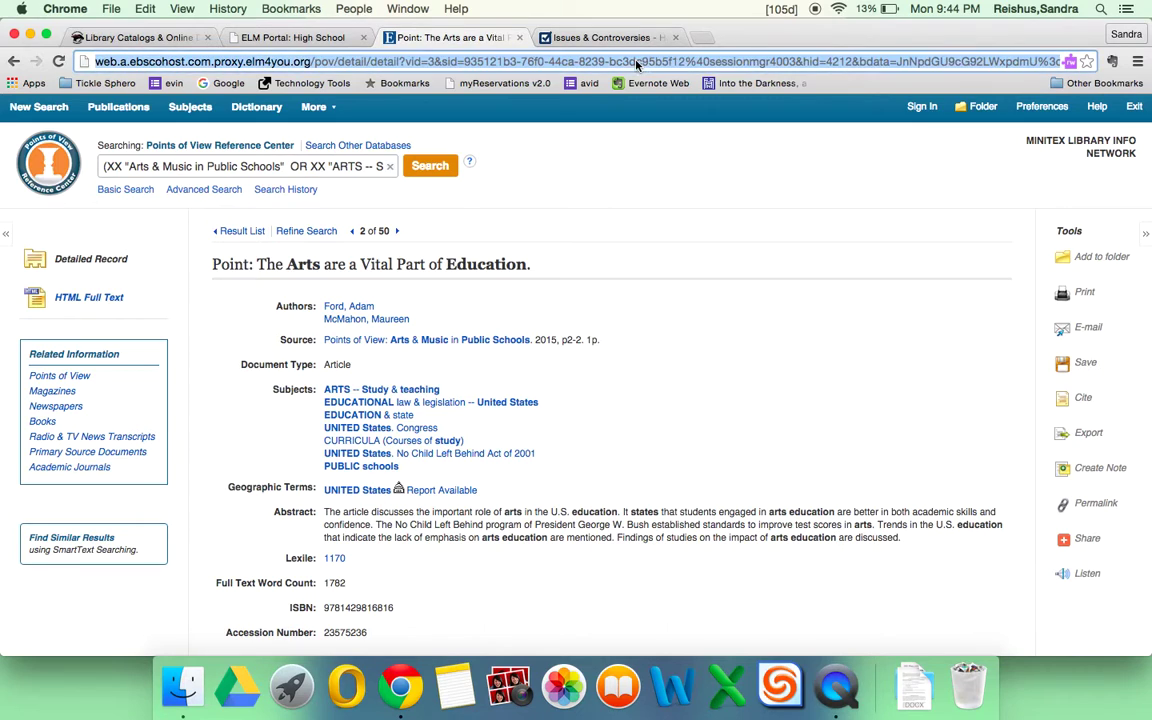
left_click(896, 507)
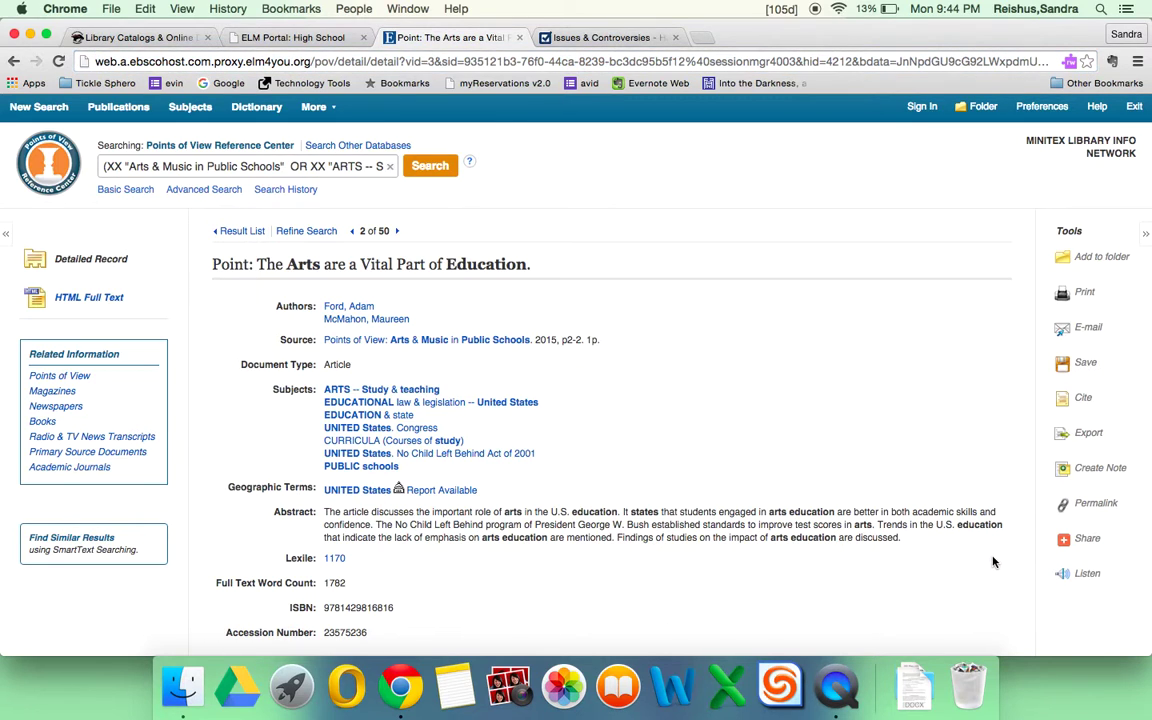
left_click(1096, 504)
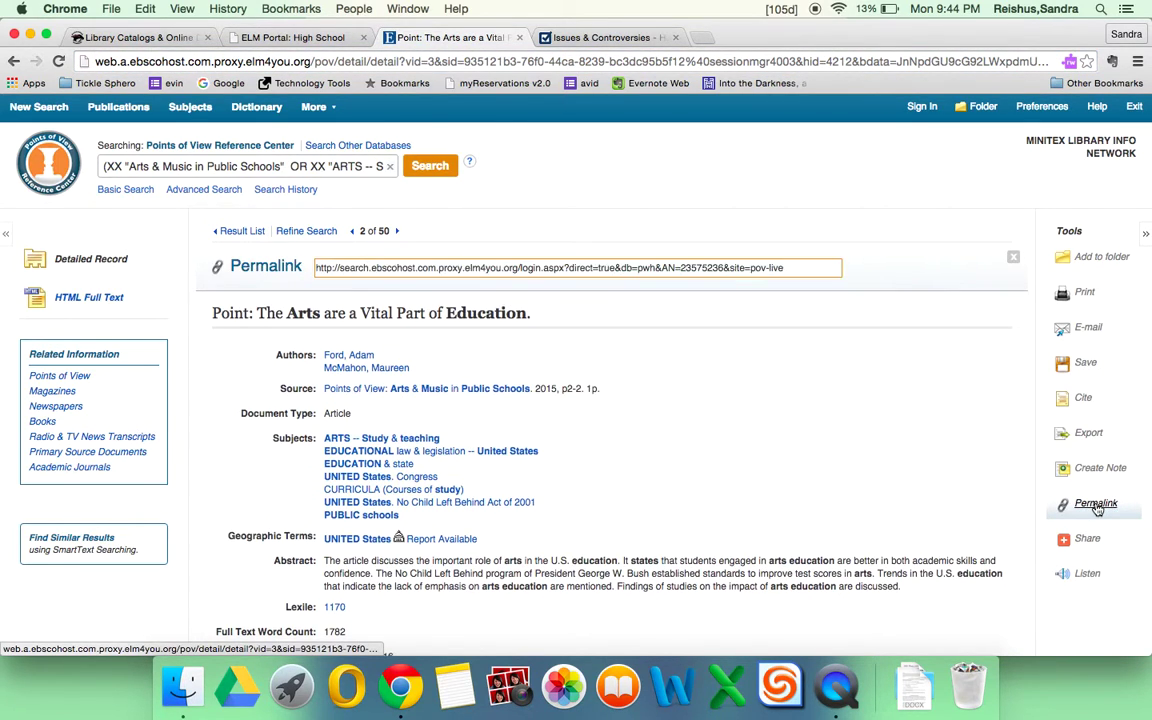
left_click(660, 270)
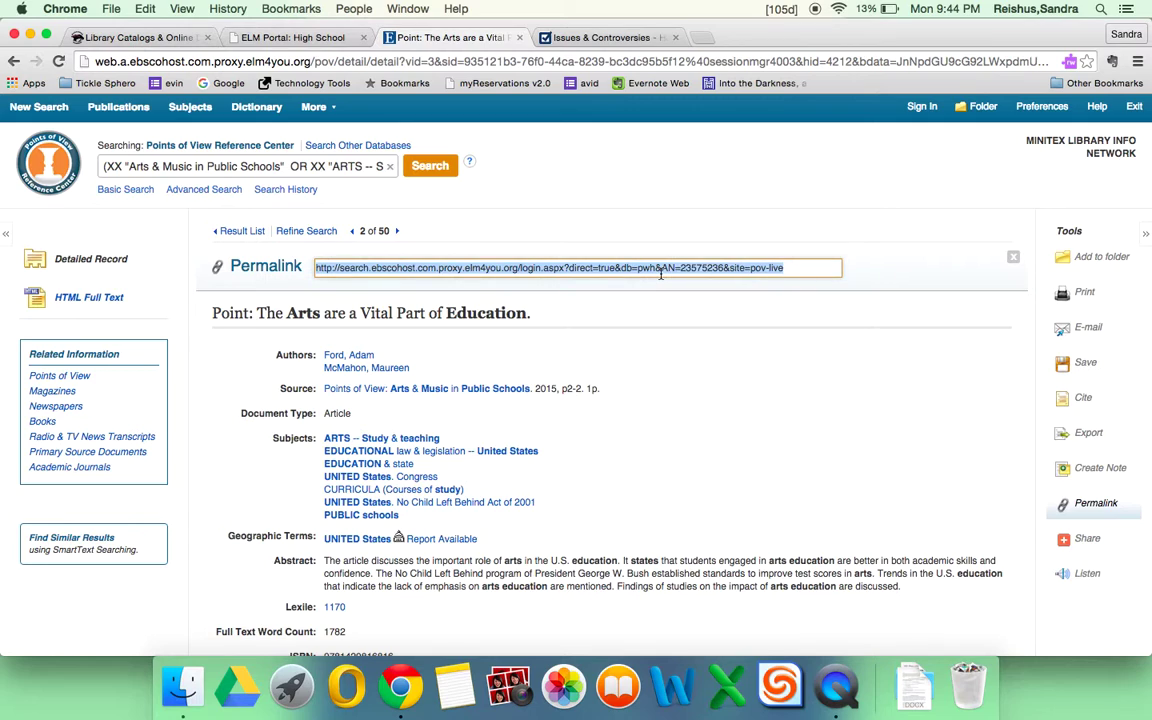
left_click(698, 337)
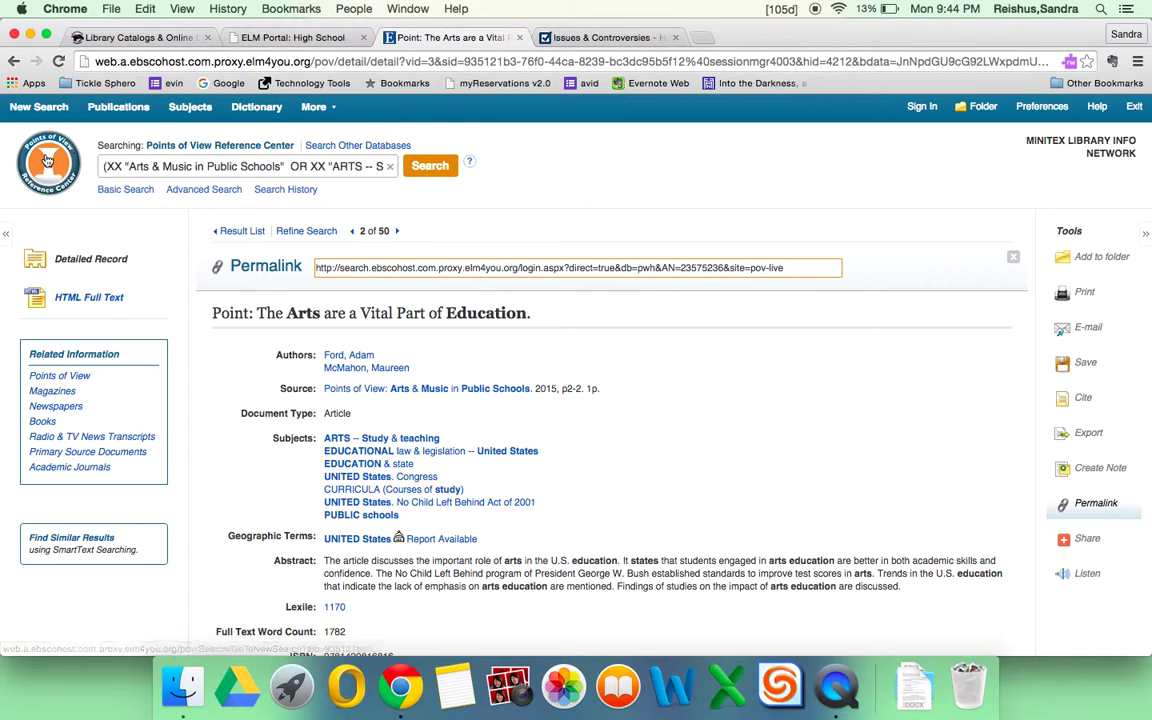
left_click(47, 160)
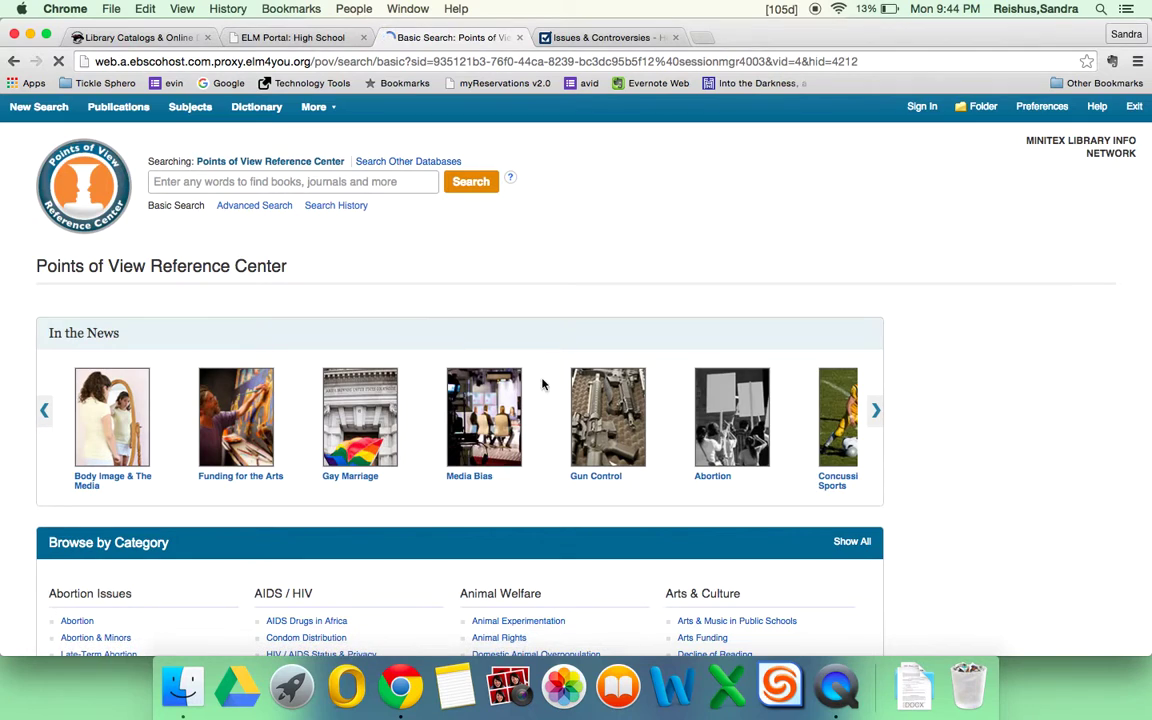
Close the Points of View, ELM Portal and Issues & Controversies tabs, leaving Online Databases for Research.
left_click(520, 38)
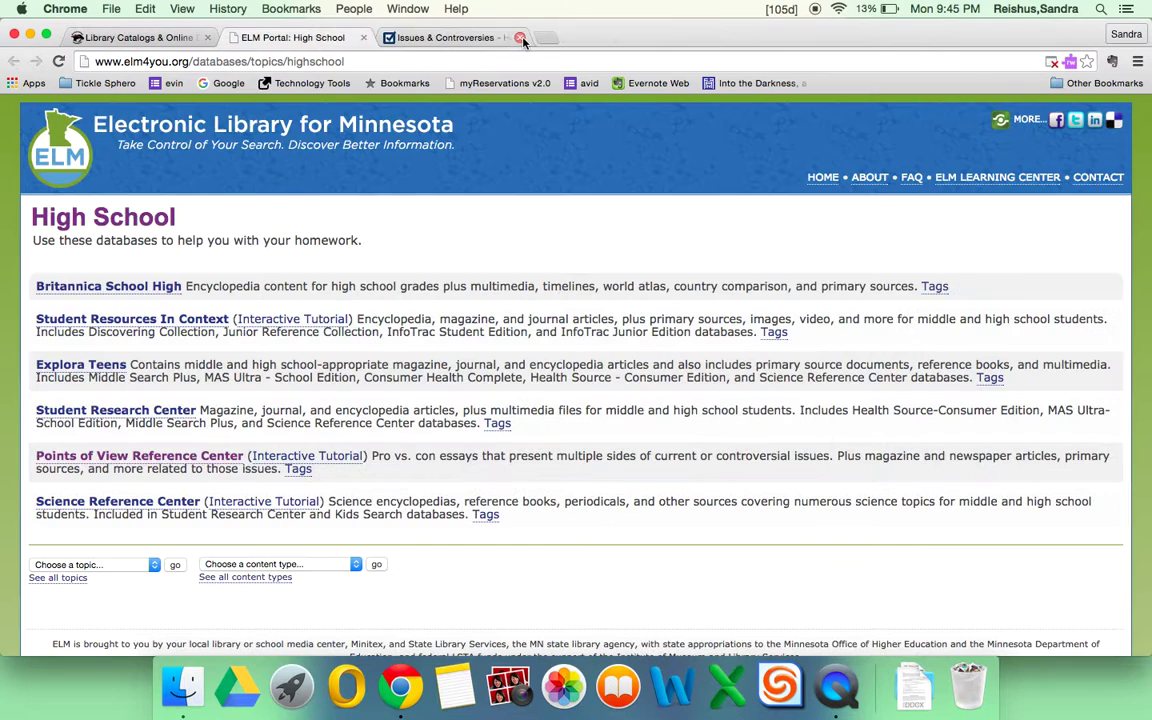
left_click(364, 38)
left_click(364, 38)
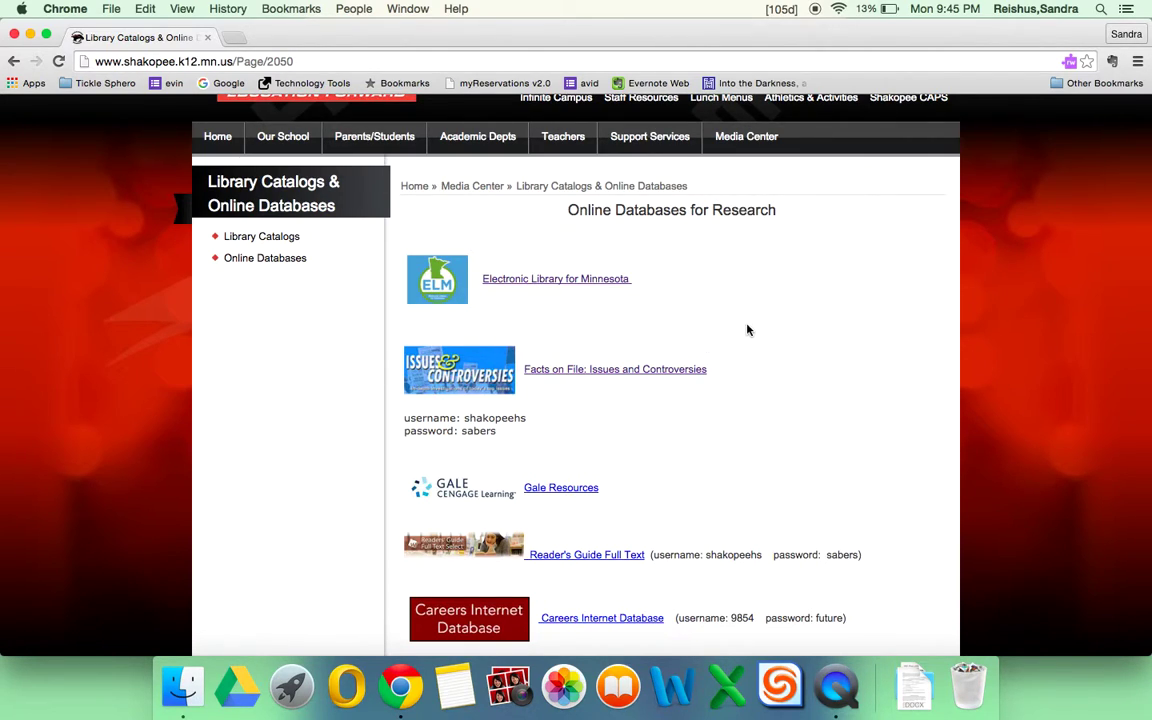
scroll(747, 330, "up", 3)
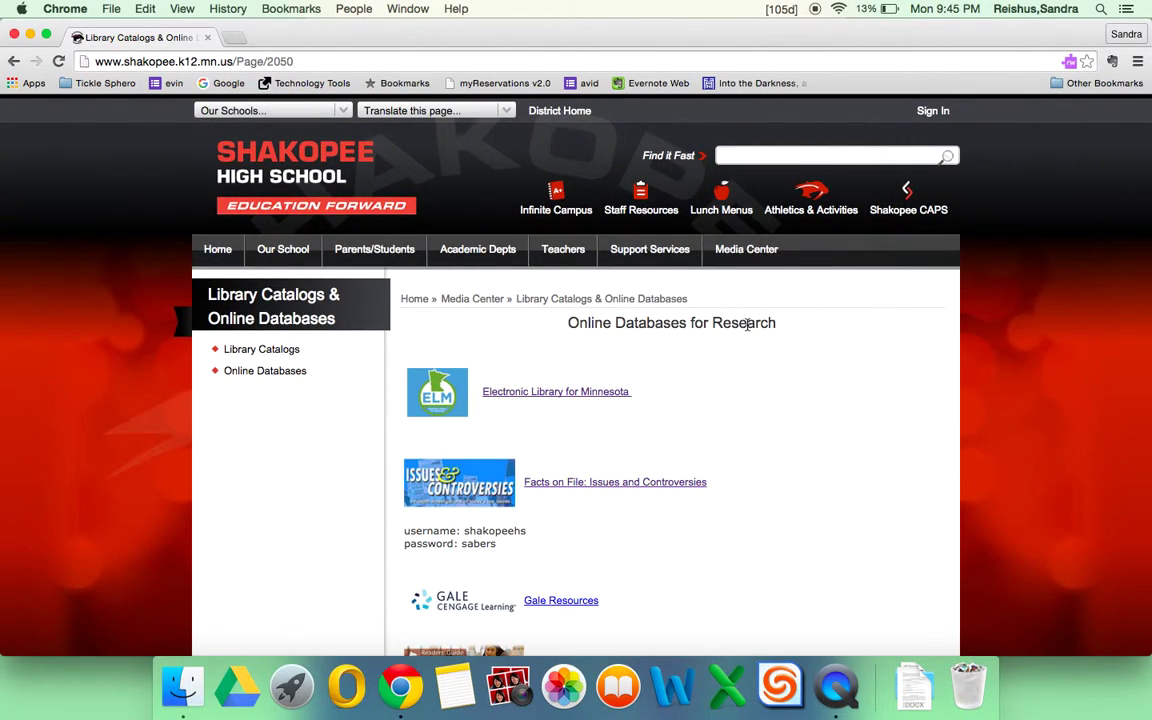
mouse_move(757, 252)
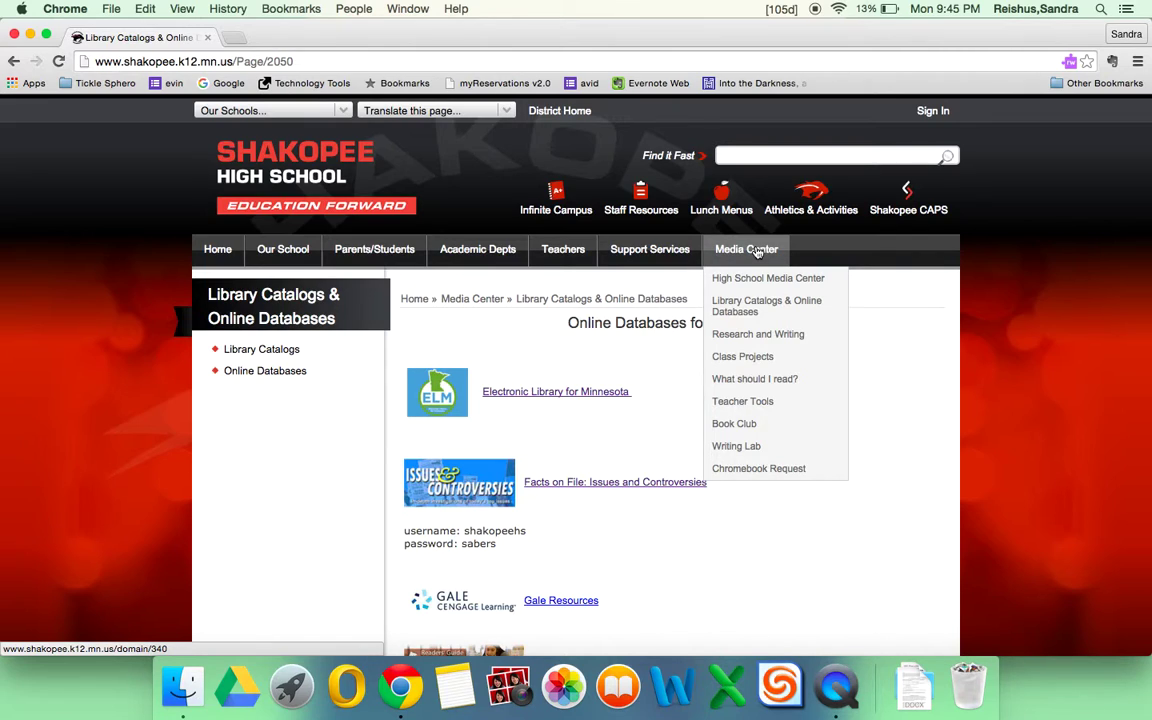
Go to Media Center > Class Projects and open the Eng10 Argumentative Essay page.
left_click(750, 367)
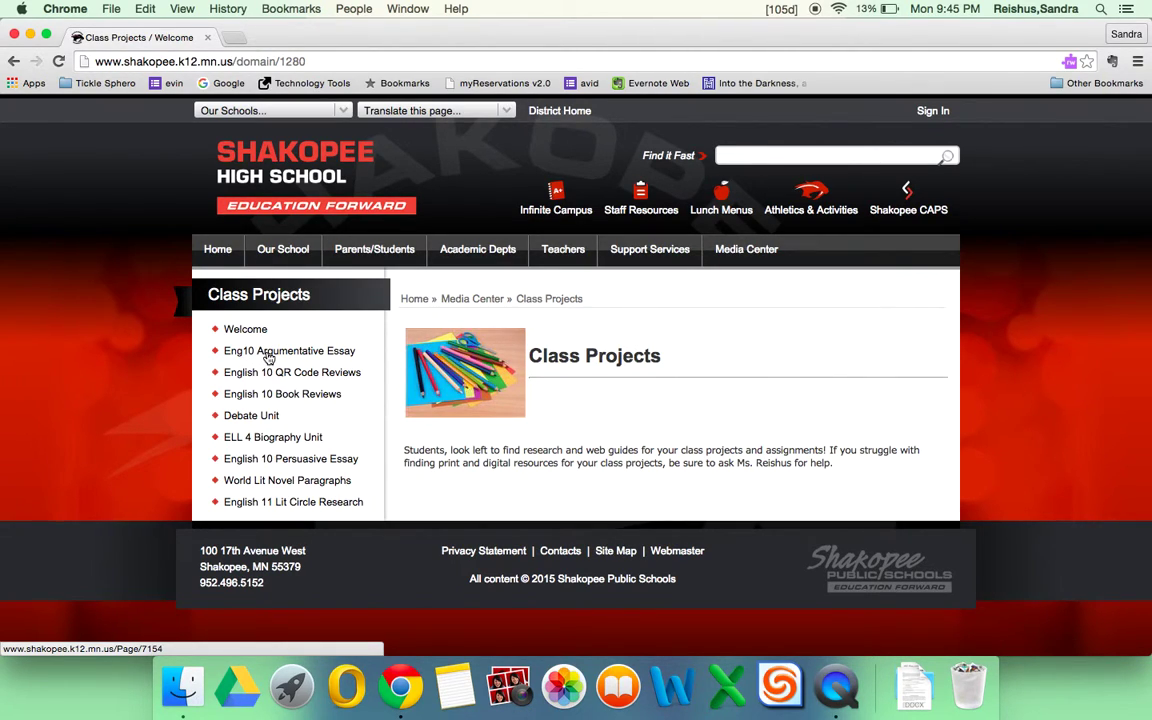
left_click(268, 352)
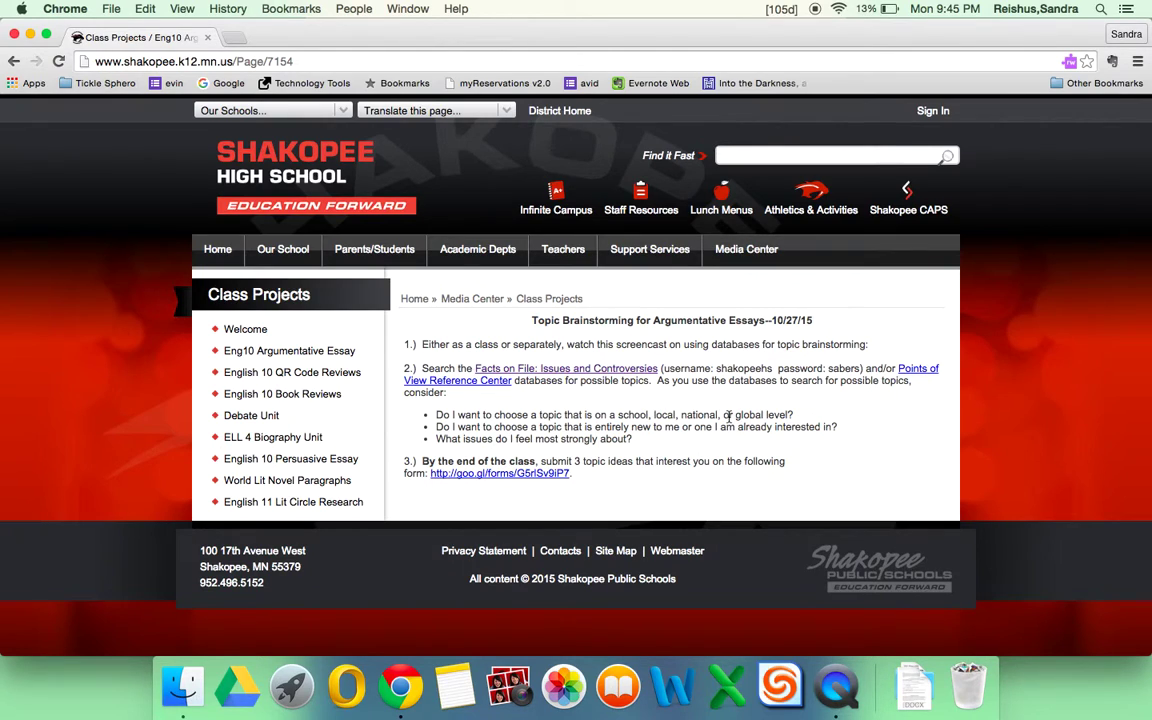
scroll(738, 412, "down", 3)
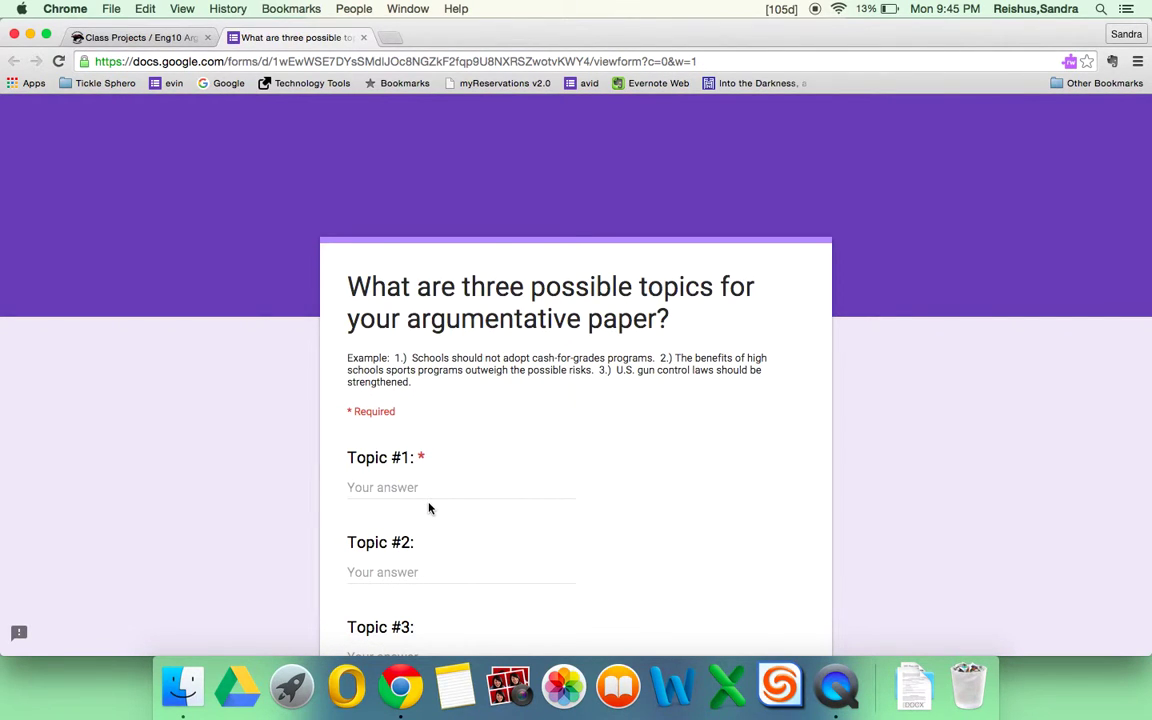
Scroll through the Google Form to review the Topic #1–#3 fields and SUBMIT button.
scroll(571, 442, "down", 5)
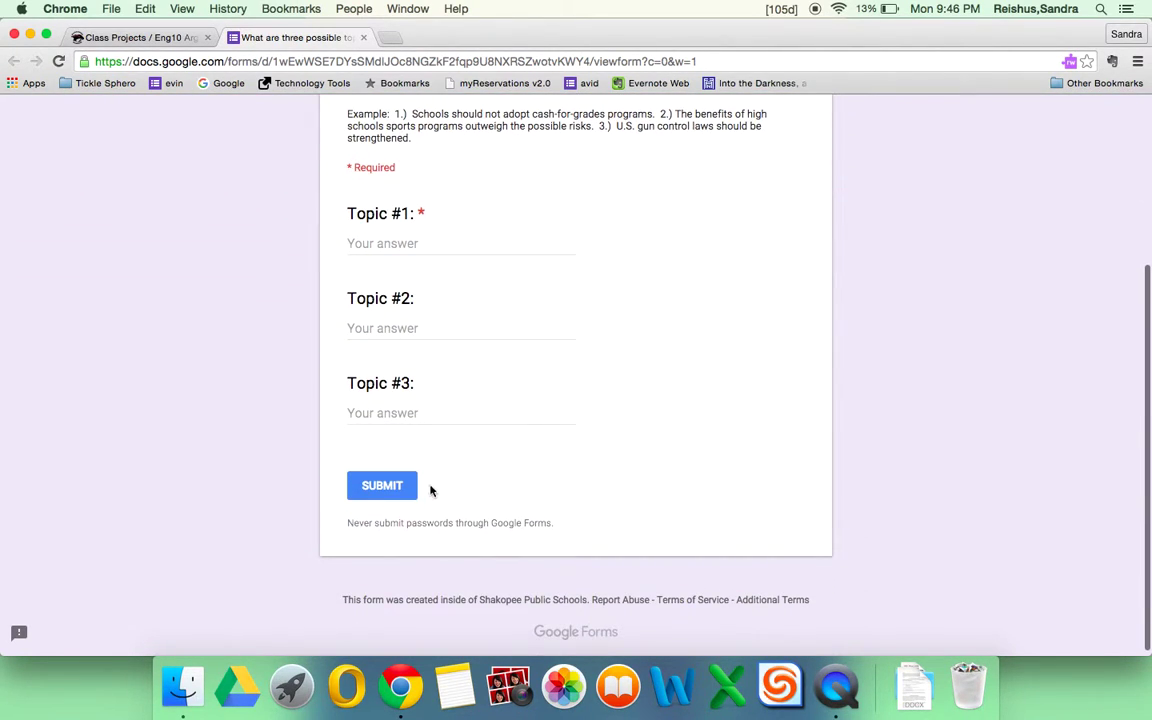
scroll(463, 398, "up", 5)
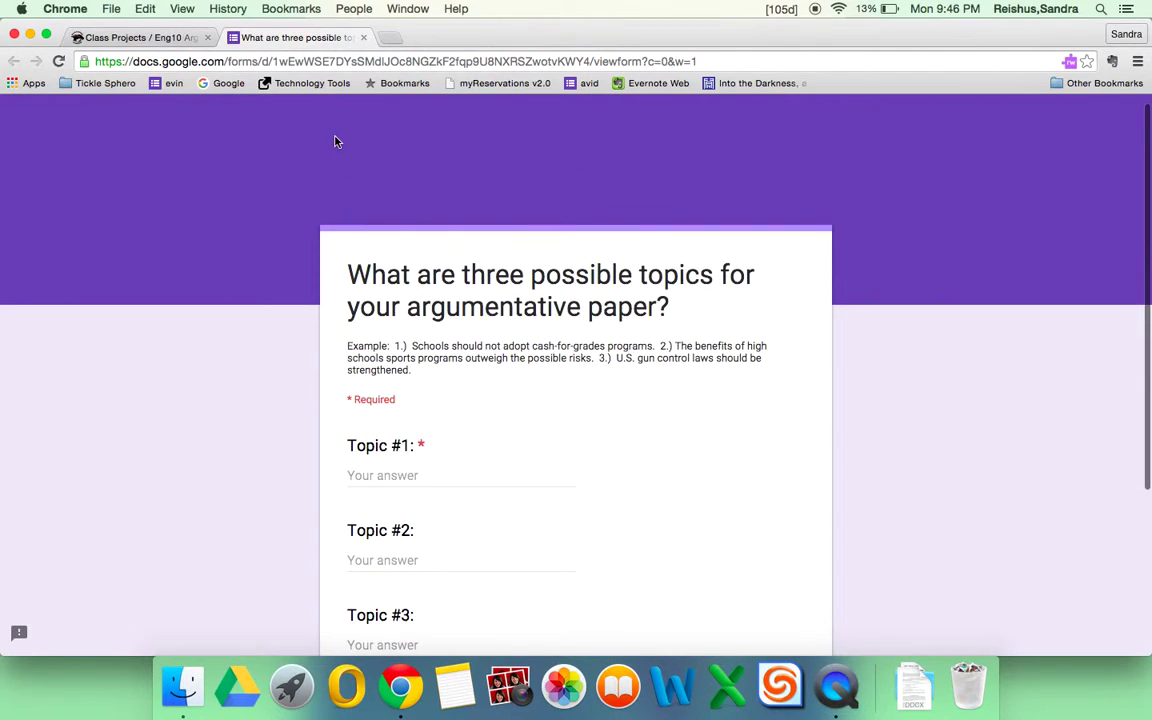
scroll(440, 446, "down", 2)
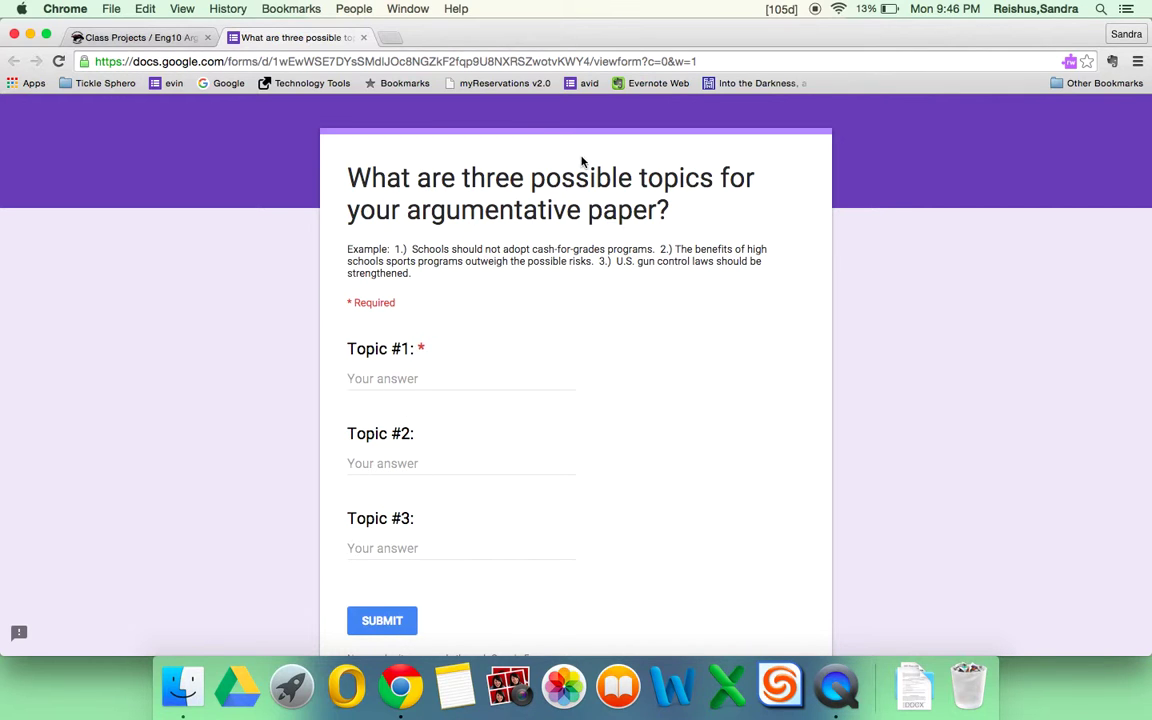
left_click(363, 37)
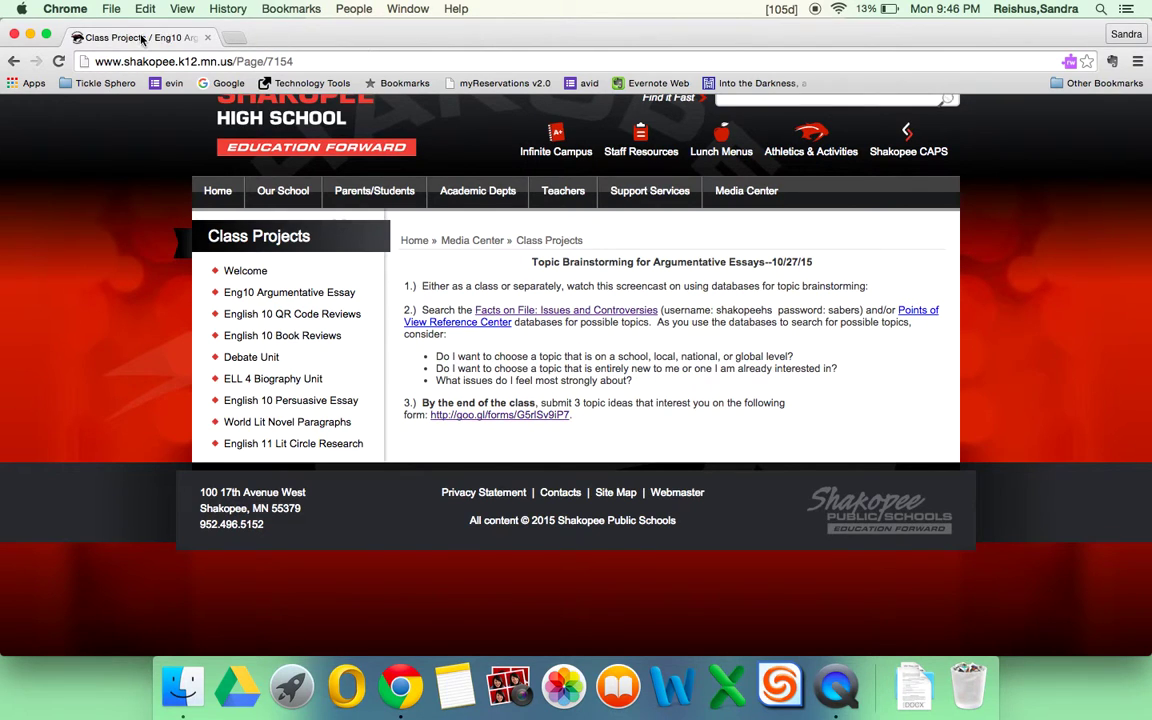